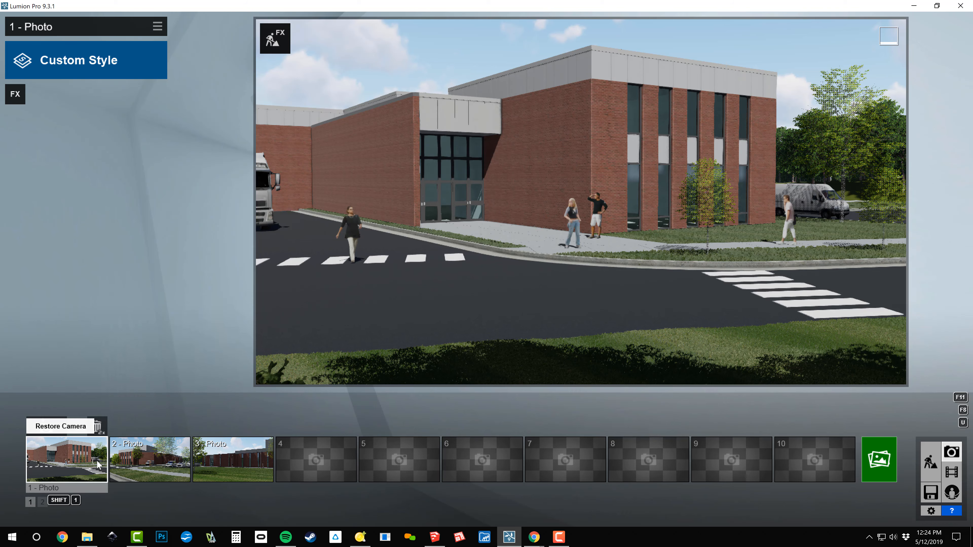
Open photo 2 and add the Real Skies effect from the Weather and Climate effects.
click(145, 469)
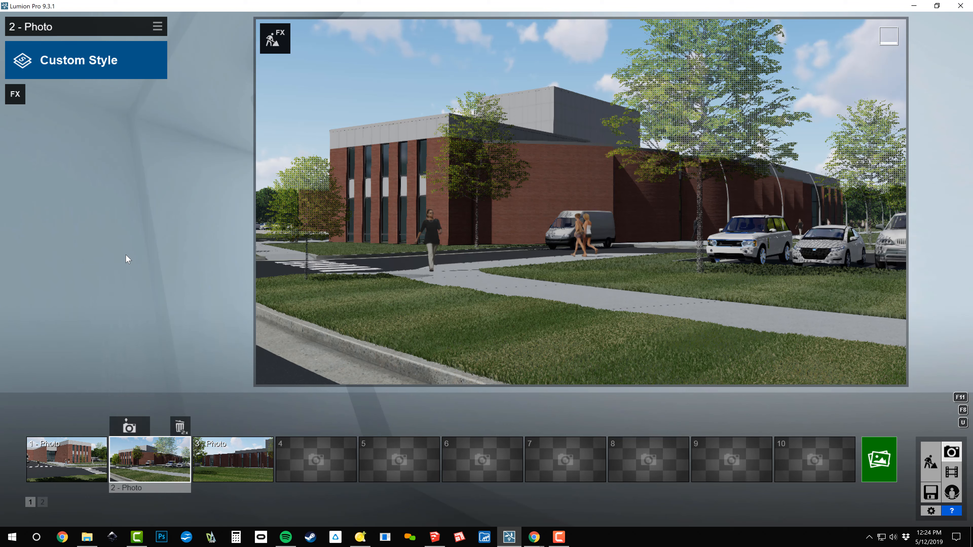
click(14, 97)
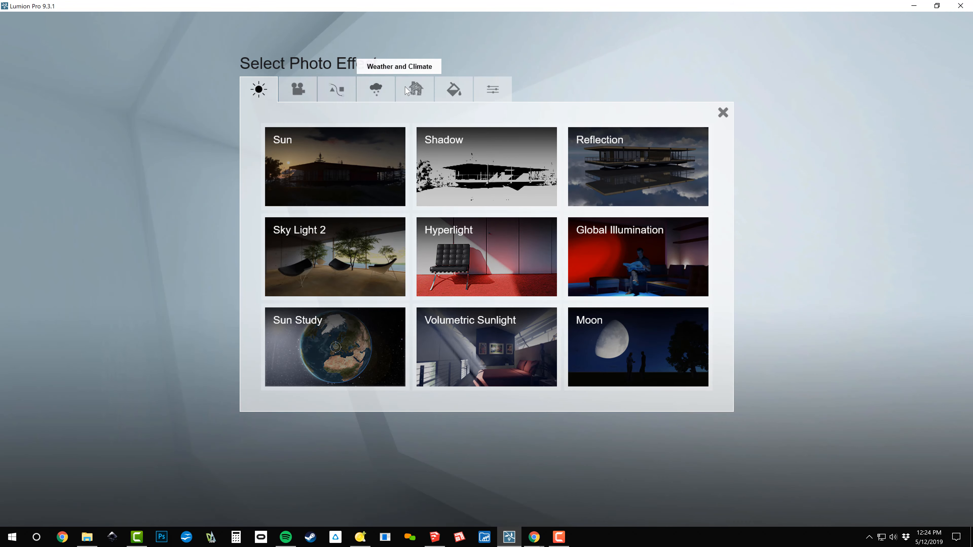
click(385, 92)
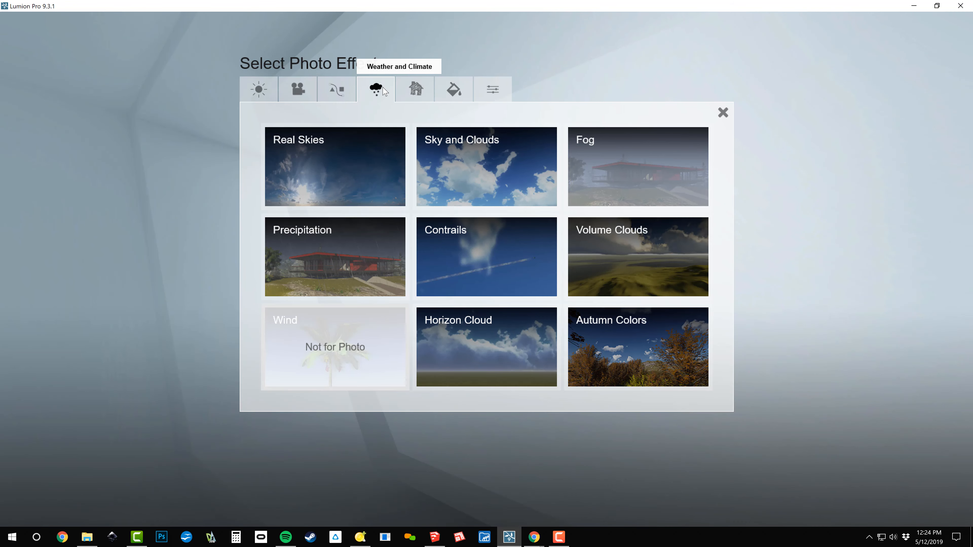
click(364, 177)
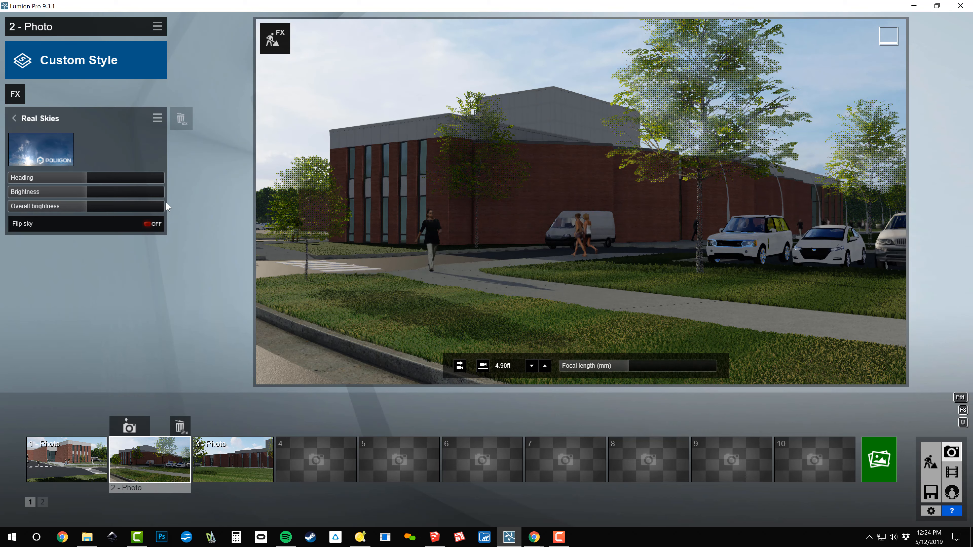
Replace the Real Skies image with the fourth Clear sky, the one with small scattered clouds around the sun.
click(42, 148)
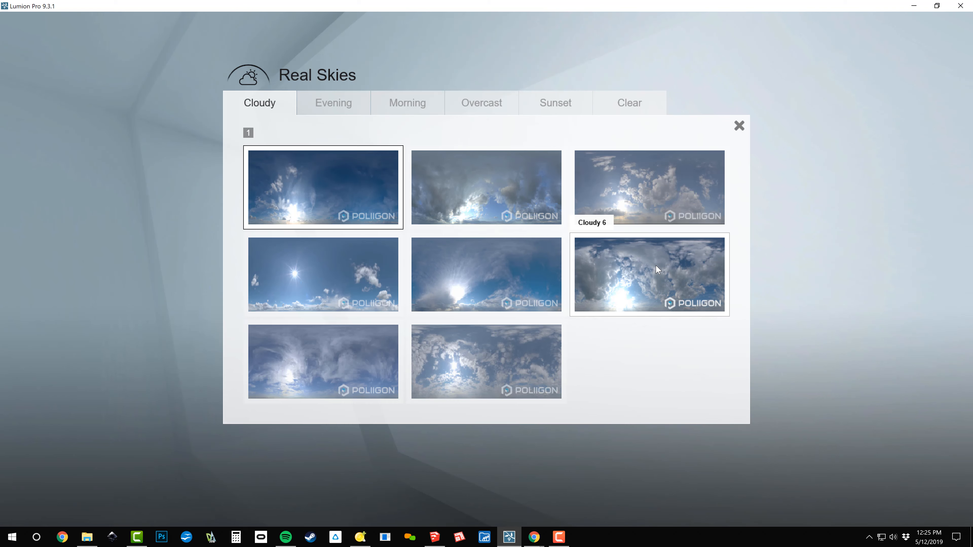
click(630, 108)
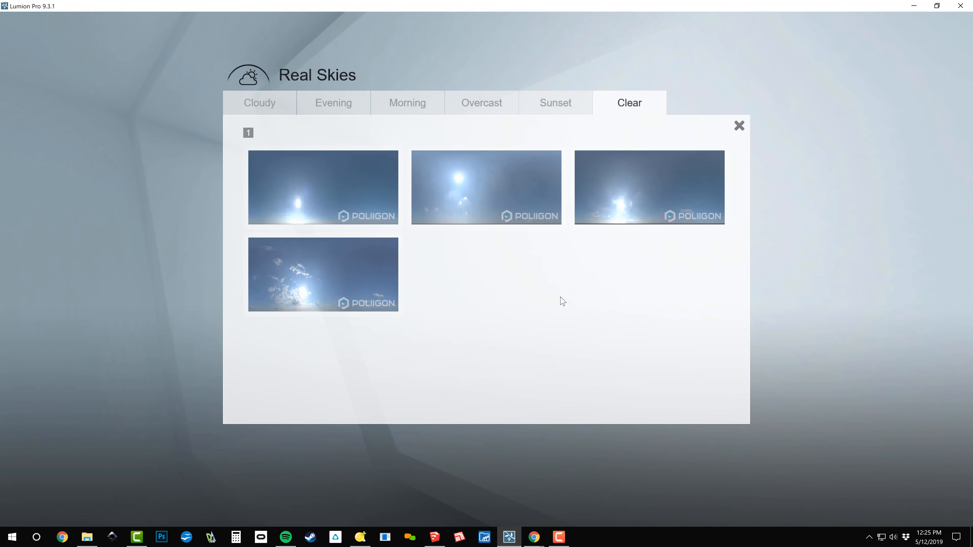
click(309, 273)
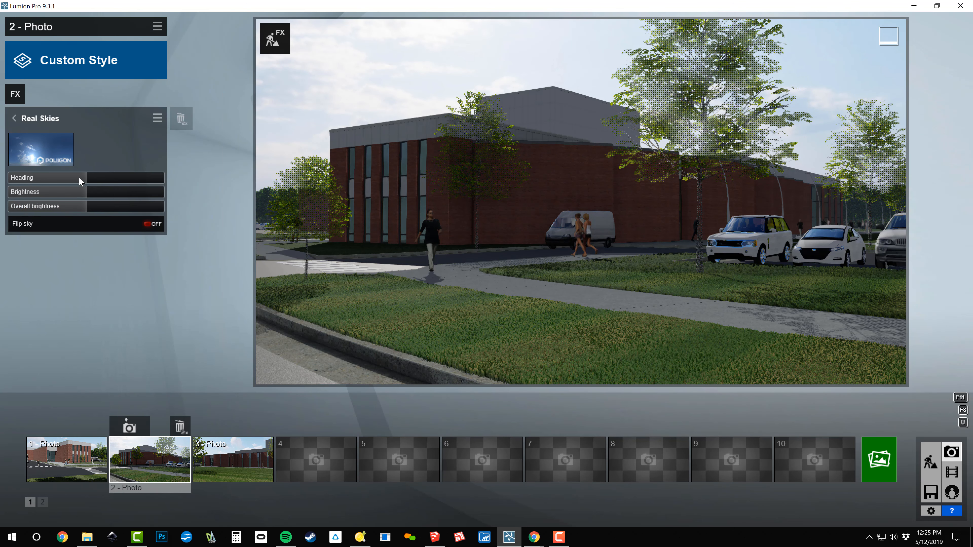
Rotate the Real Skies heading to about -129 so that sunlight falls on the building's brick facade.
drag(93, 180, 29, 189)
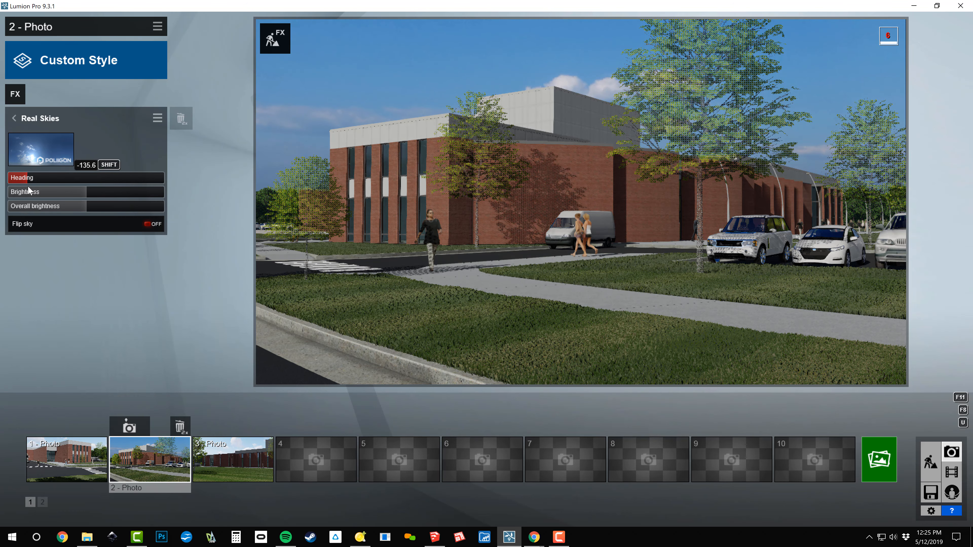
mouse_move(28, 189)
mouse_down()
mouse_move(0, 180)
mouse_move(25, 183)
mouse_up()
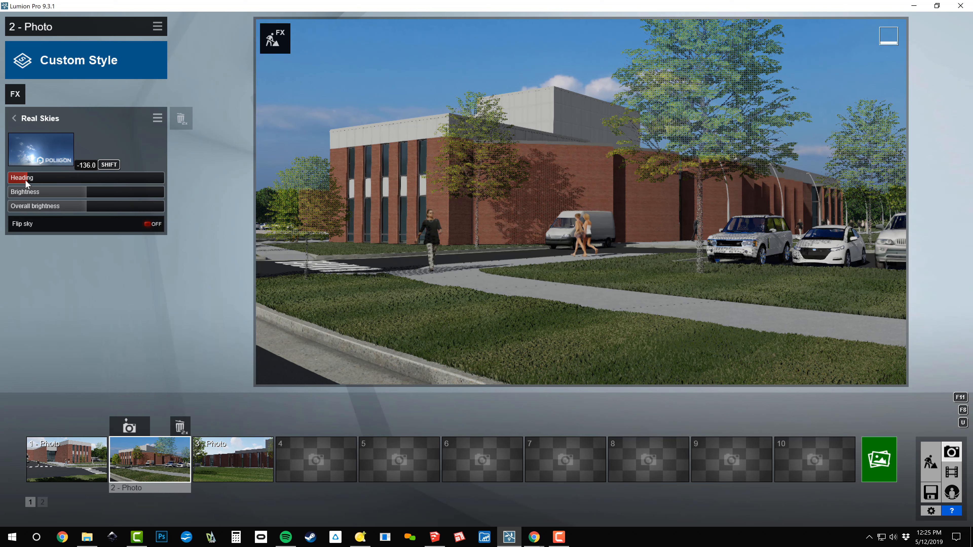
drag(26, 183, 30, 181)
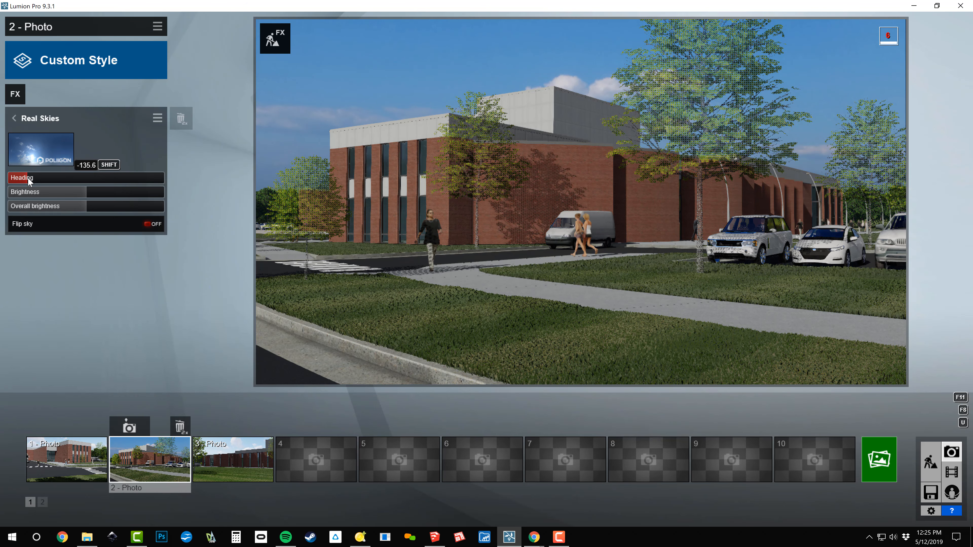
shift+drag(28, 179, 34, 178)
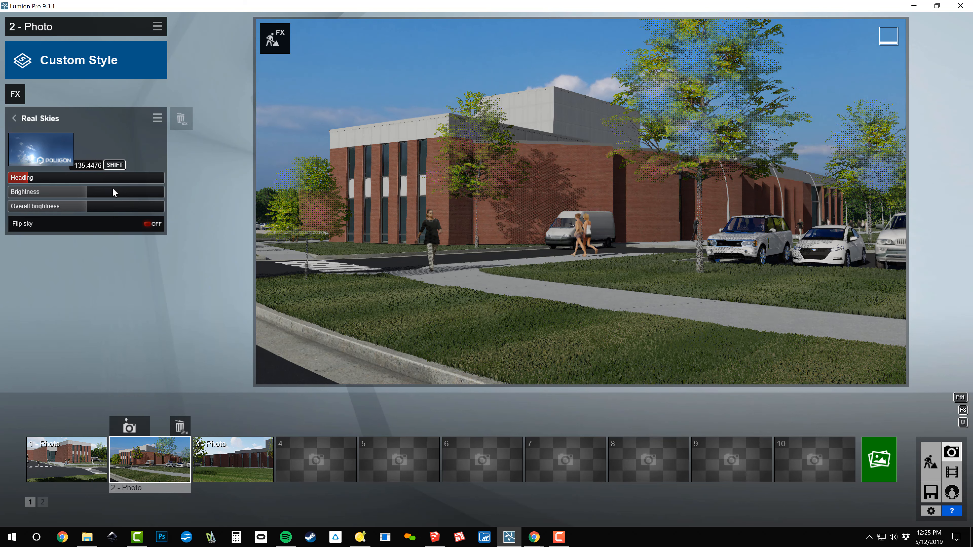
shift+drag(112, 189, 594, 223)
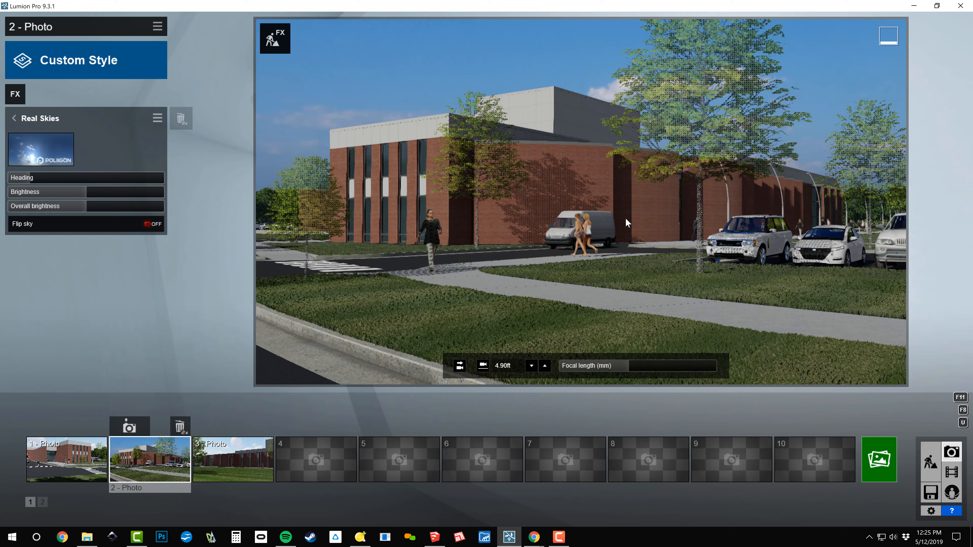
Try Flip sky and switch it off again, and fine-tune the sky heading to shift the clouds behind the large tree.
click(67, 233)
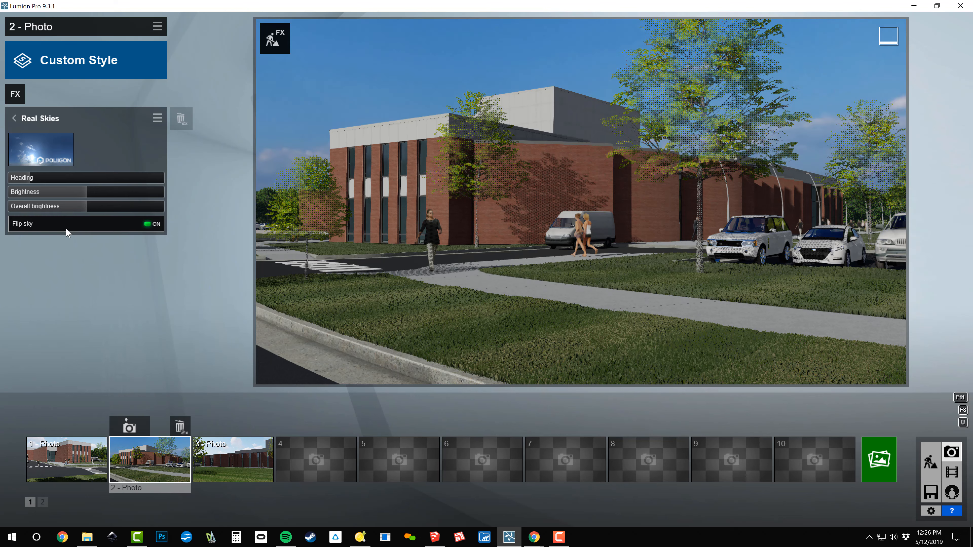
click(67, 233)
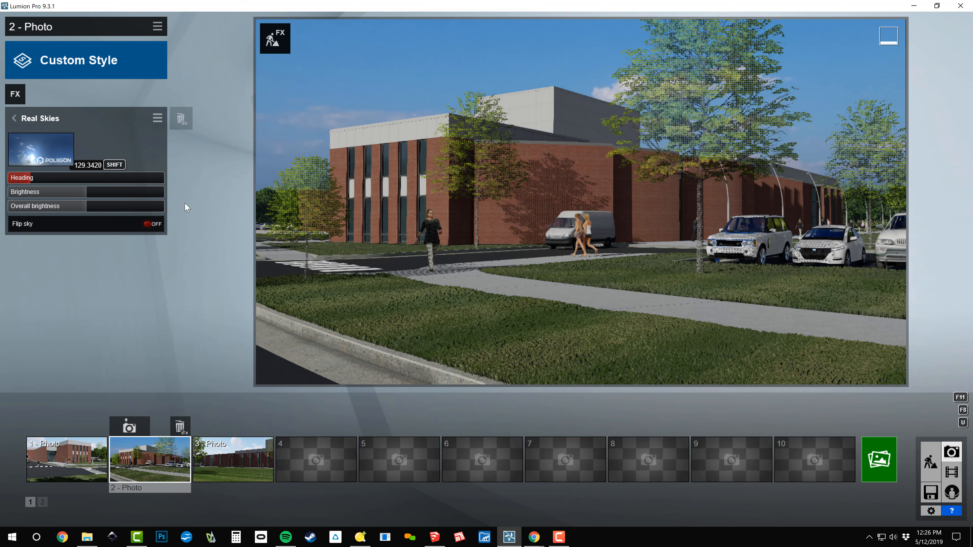
shift+drag(185, 203, 971, 283)
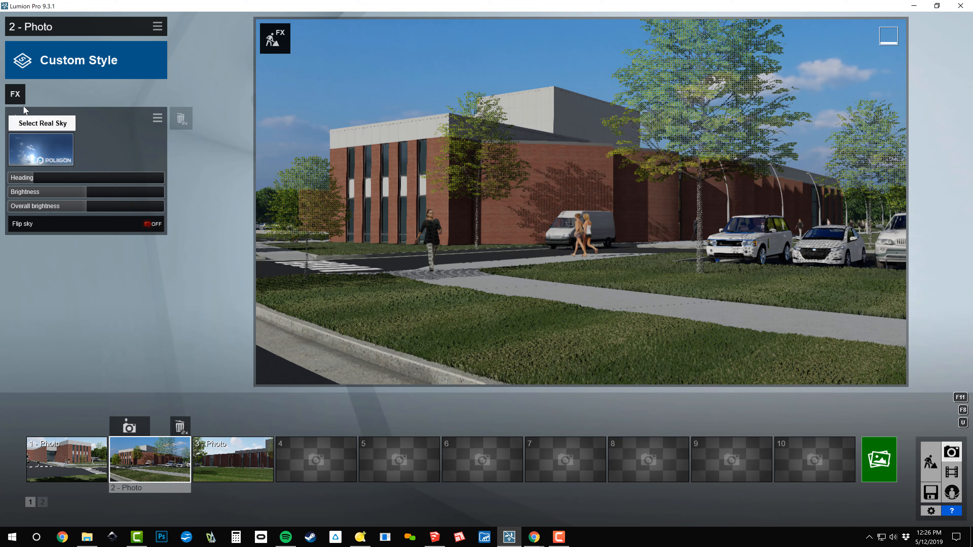
click(22, 118)
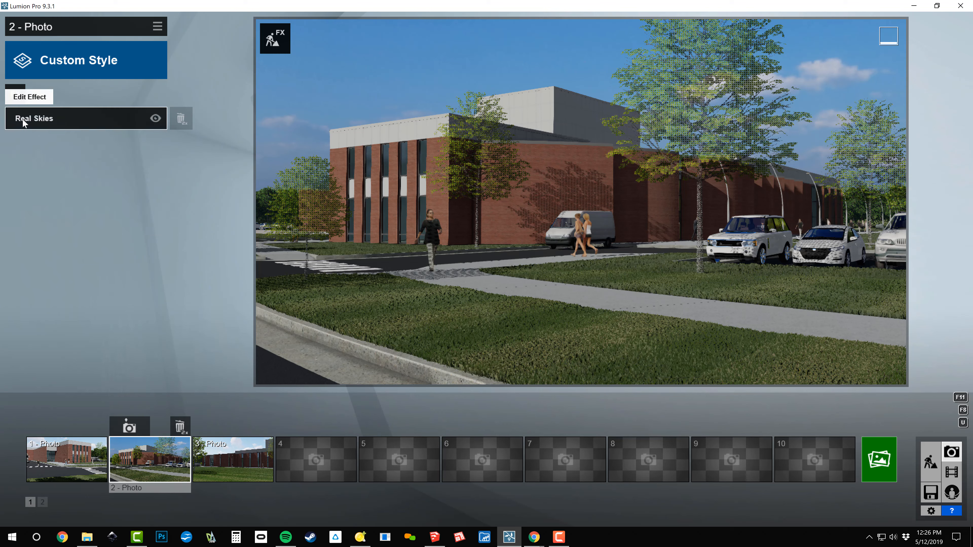
Try a Sun effect on top of Real Skies with a shifted sun heading, and delete the Sun effect.
click(15, 96)
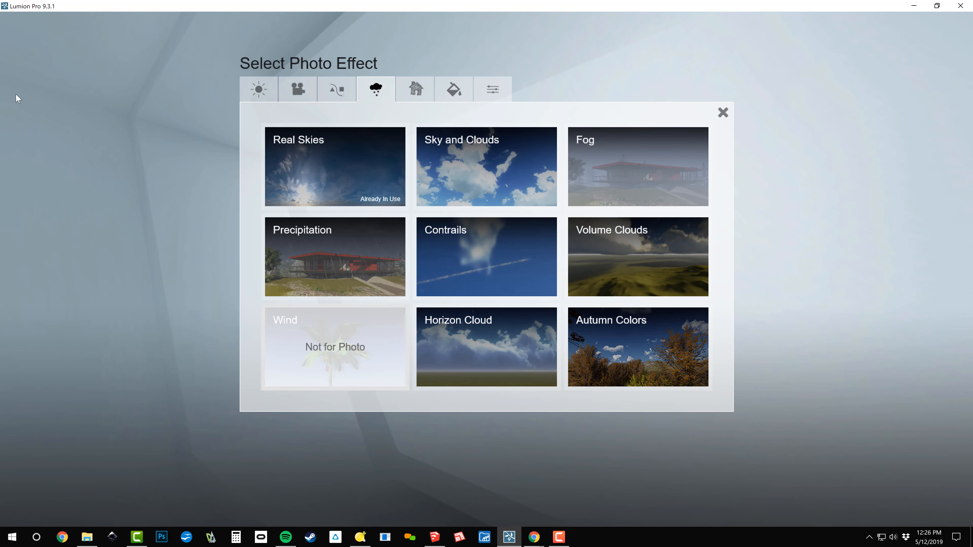
click(259, 89)
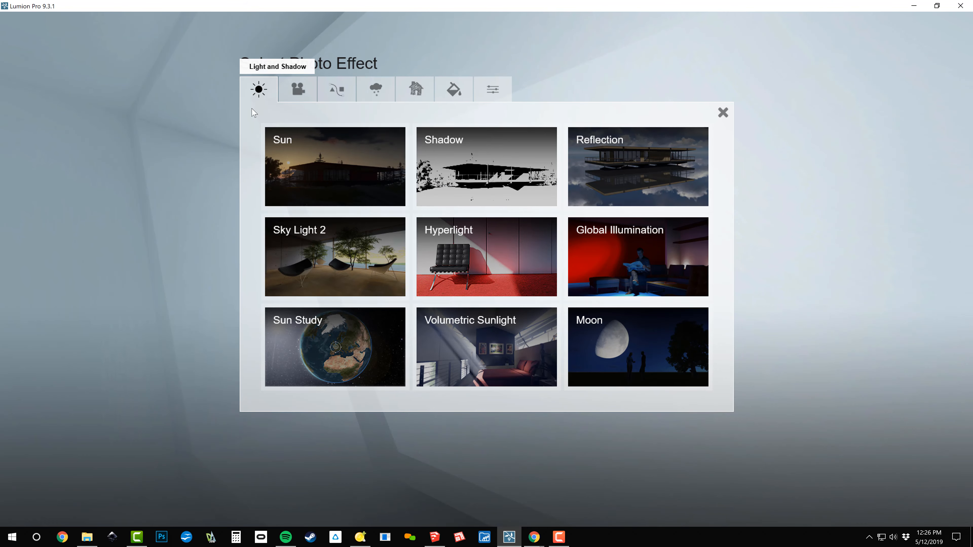
click(325, 176)
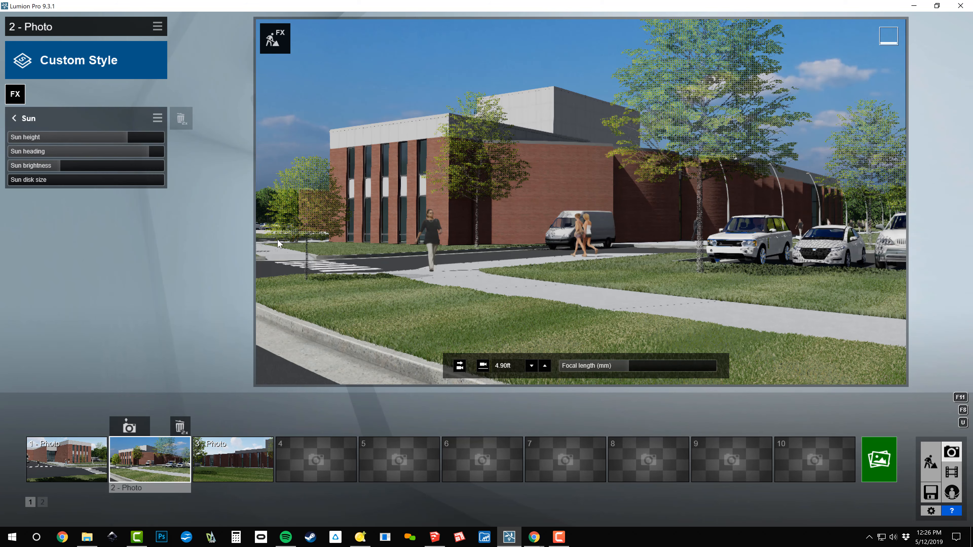
click(45, 119)
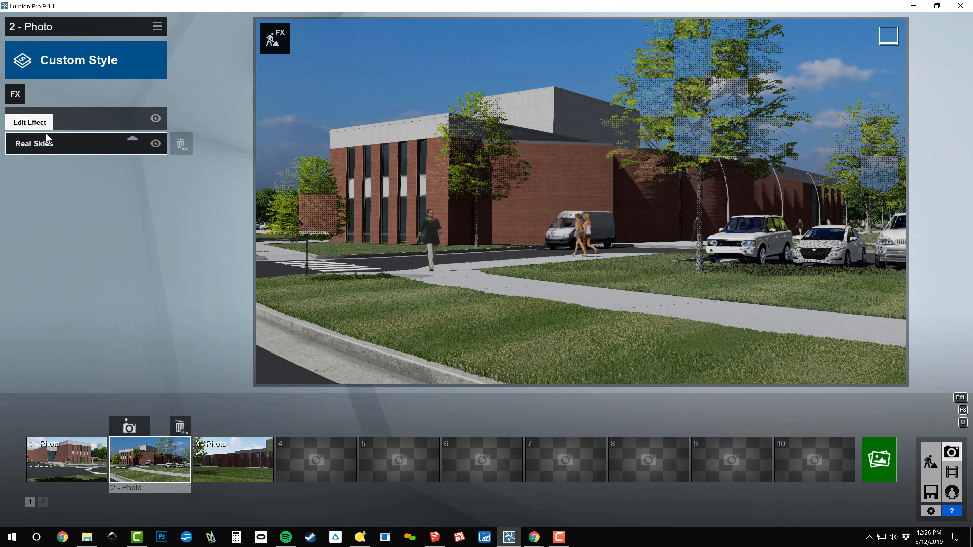
click(45, 126)
drag(91, 147, 146, 156)
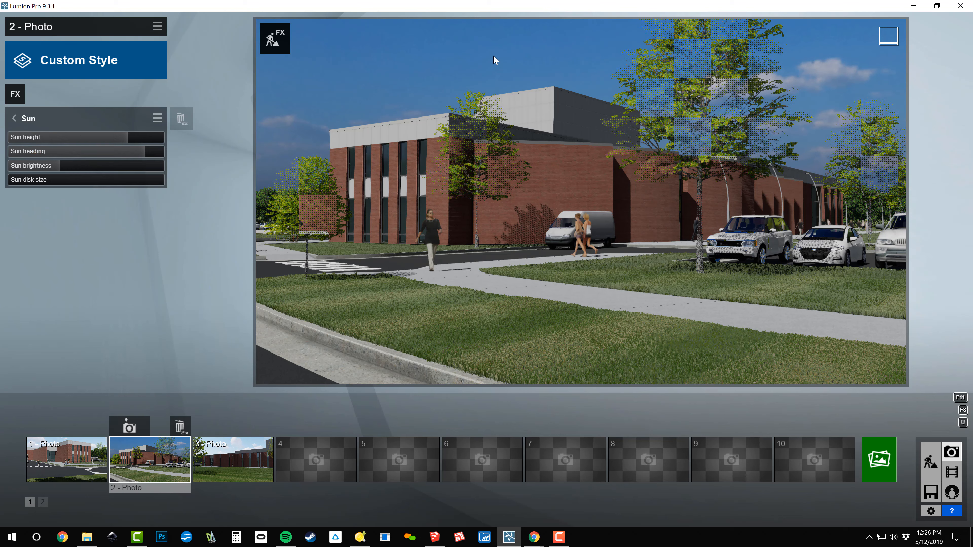
mouse_move(493, 46)
double_click(179, 125)
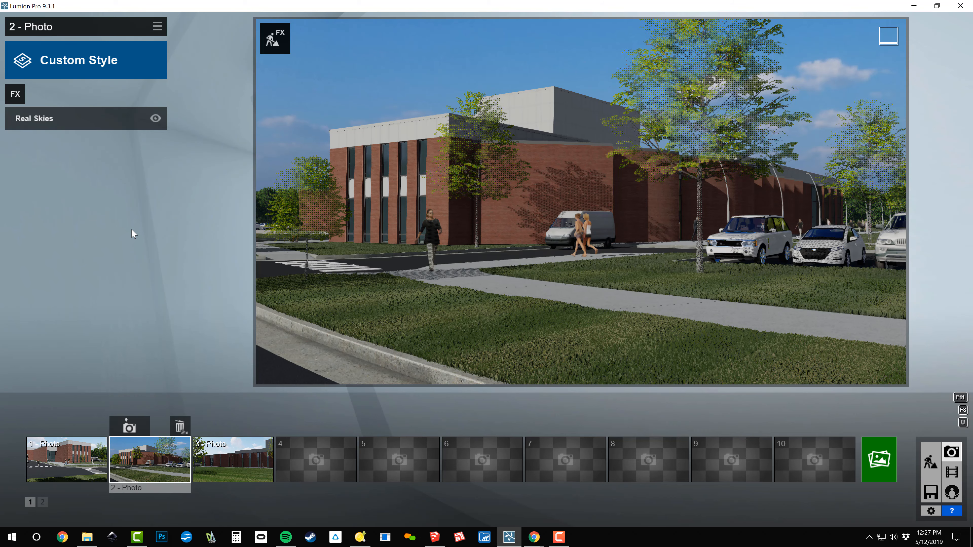
Add the Sky Light 2 effect to photo 2 with its default settings and review the Real Skies settings.
click(19, 95)
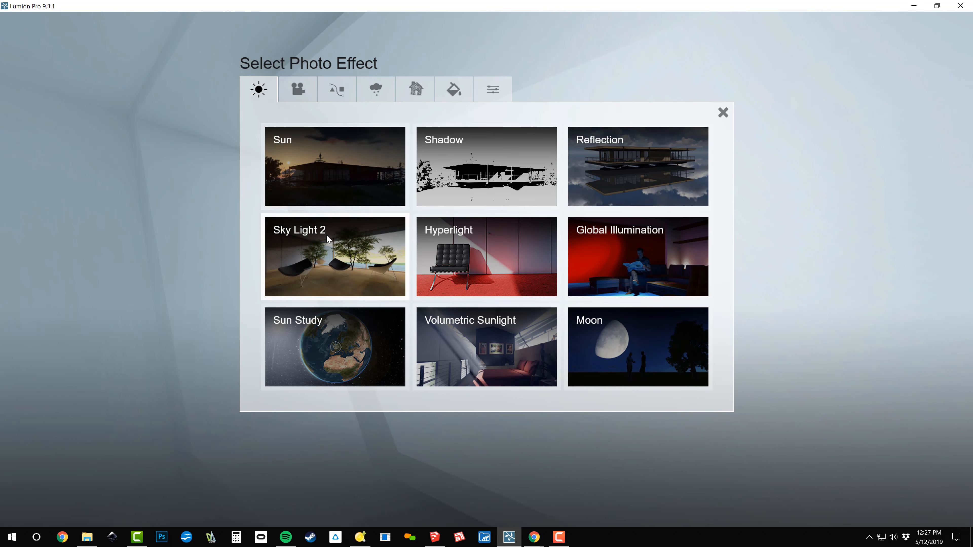
click(333, 249)
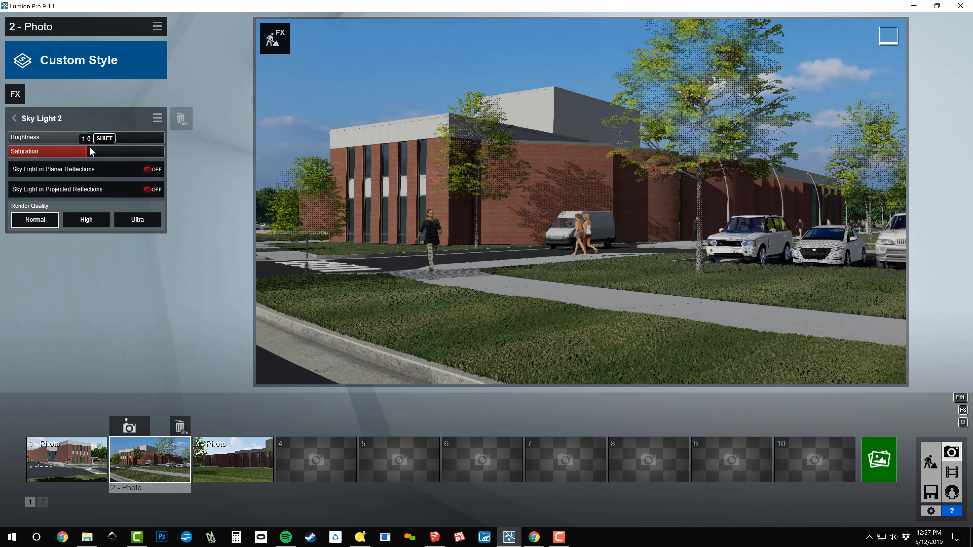
click(47, 119)
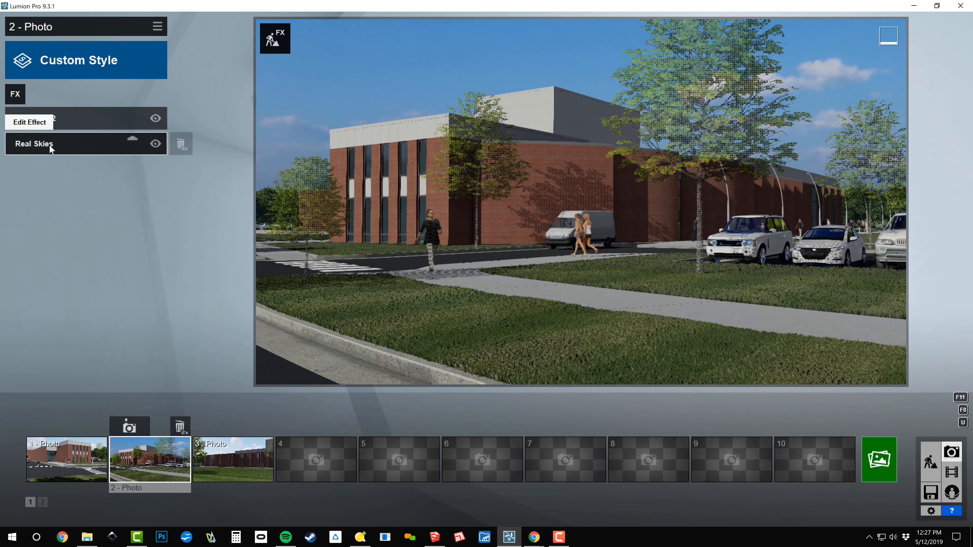
click(50, 145)
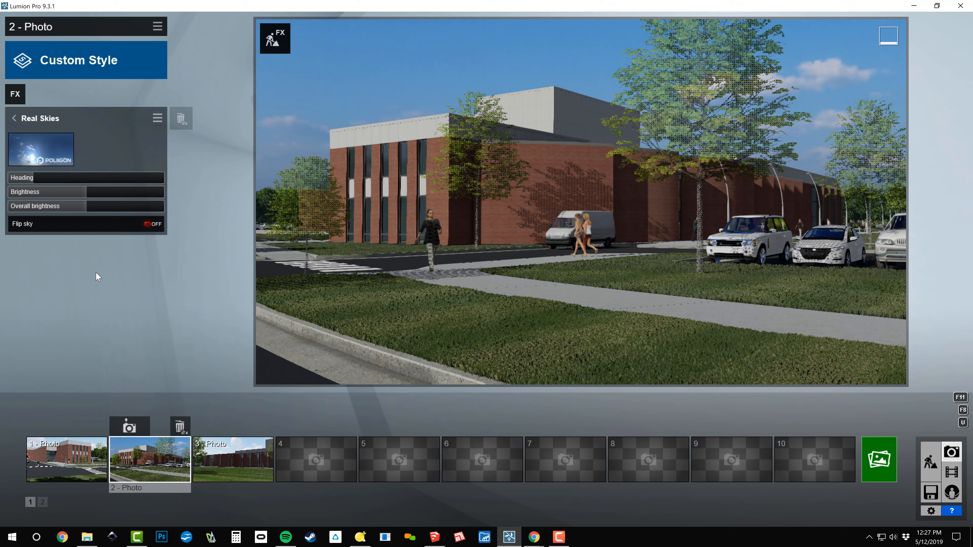
click(41, 118)
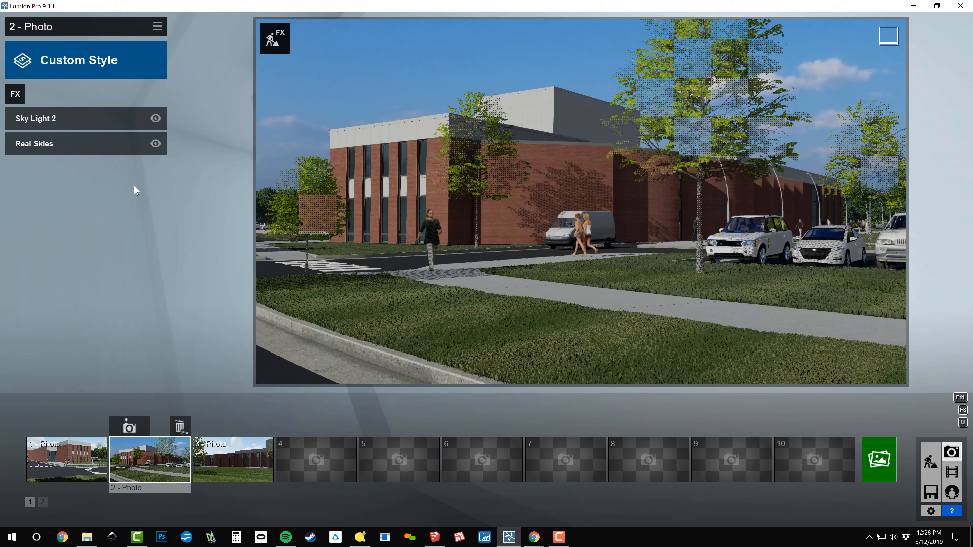
Add the Shadow effect and raise both Interior / Exterior and omnishadow to their maximum.
click(16, 94)
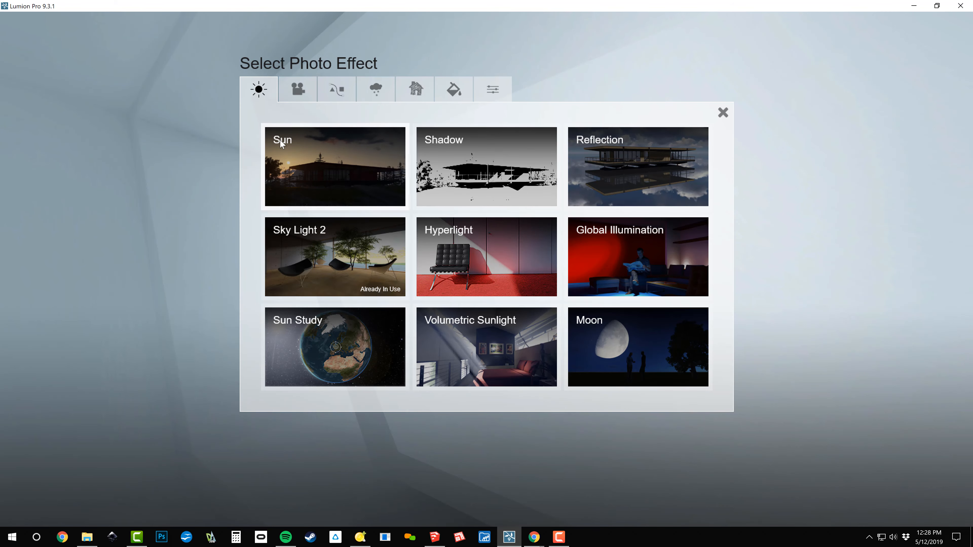
click(527, 163)
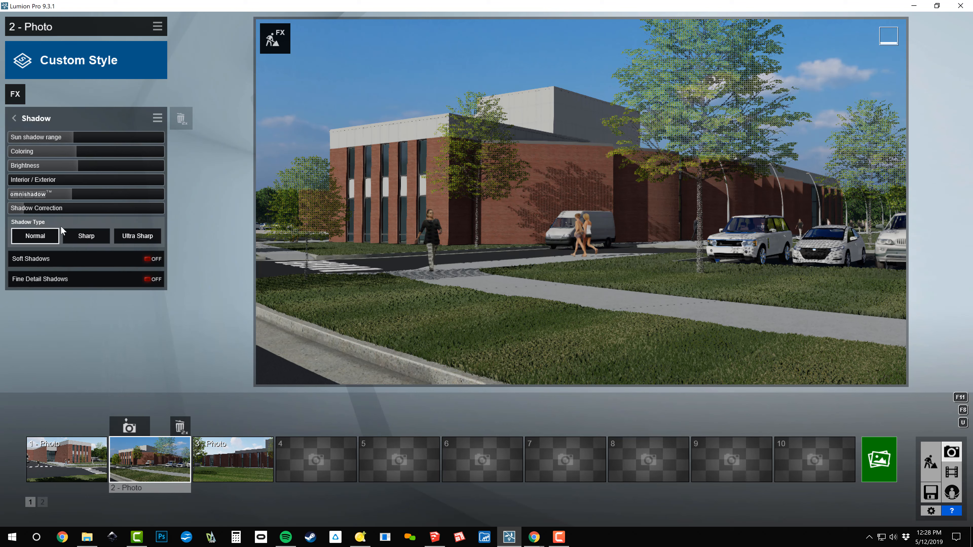
mouse_move(39, 180)
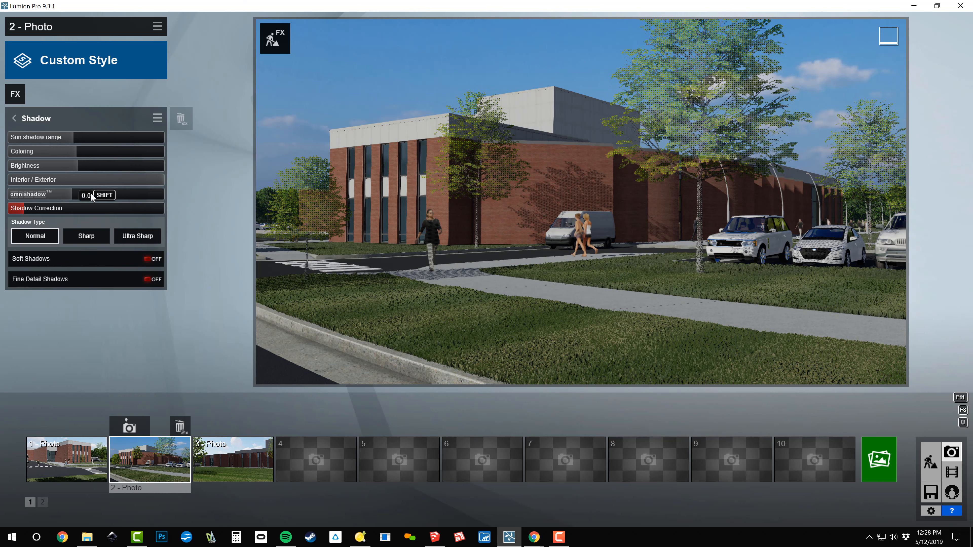
drag(111, 209, 149, 210)
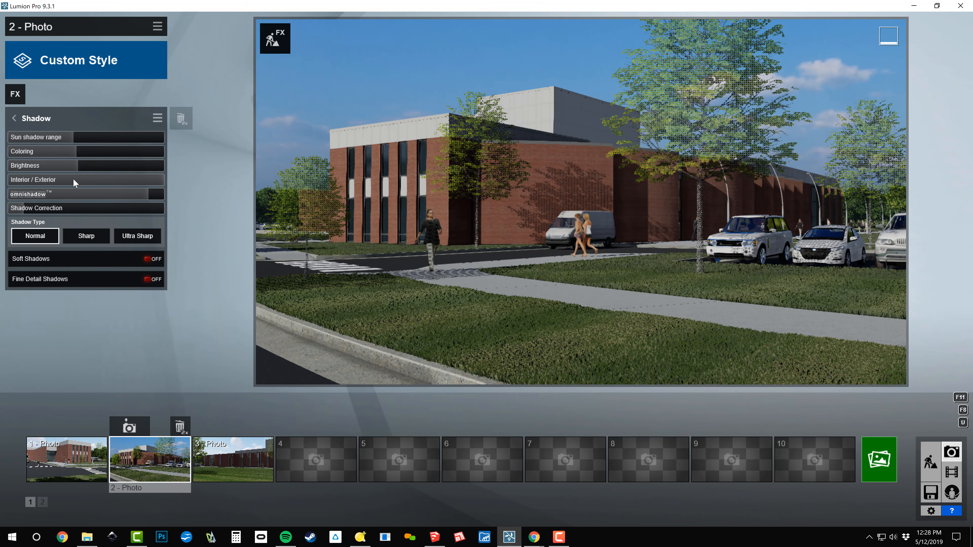
drag(73, 179, 210, 188)
drag(146, 198, 189, 204)
Turn on Soft Shadows and inspect the tree shadow on the brick wall and the nearby lawn up close.
right_drag(498, 207, 486, 192)
key(shift+w)
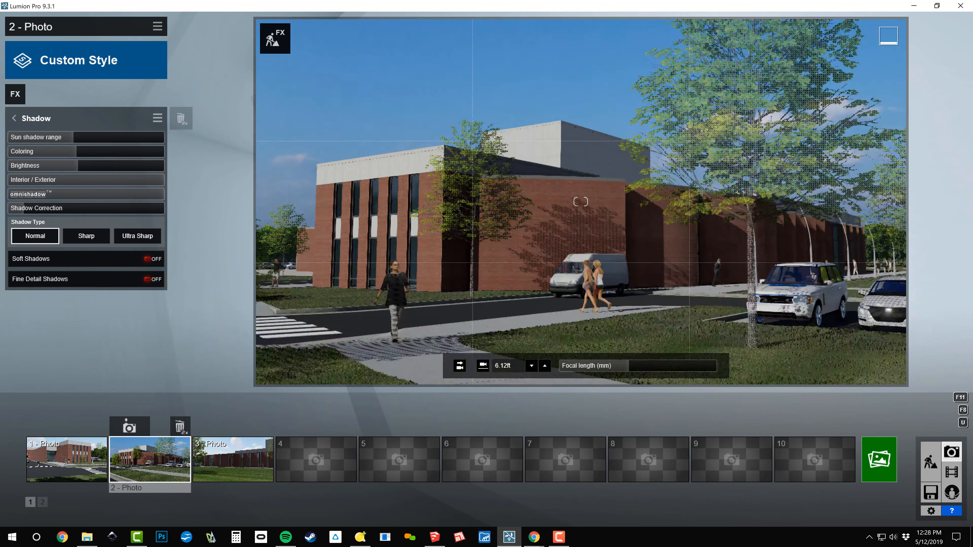
key(w)
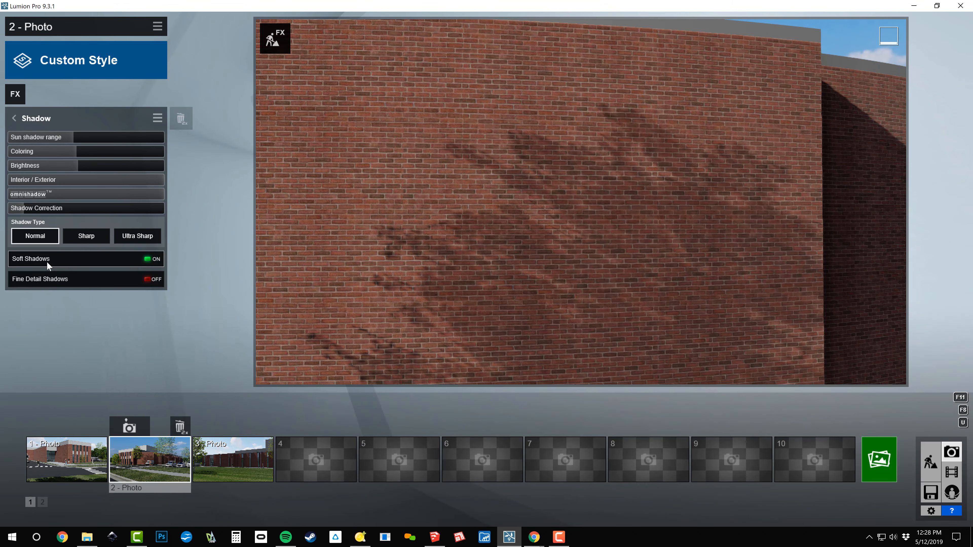
click(47, 262)
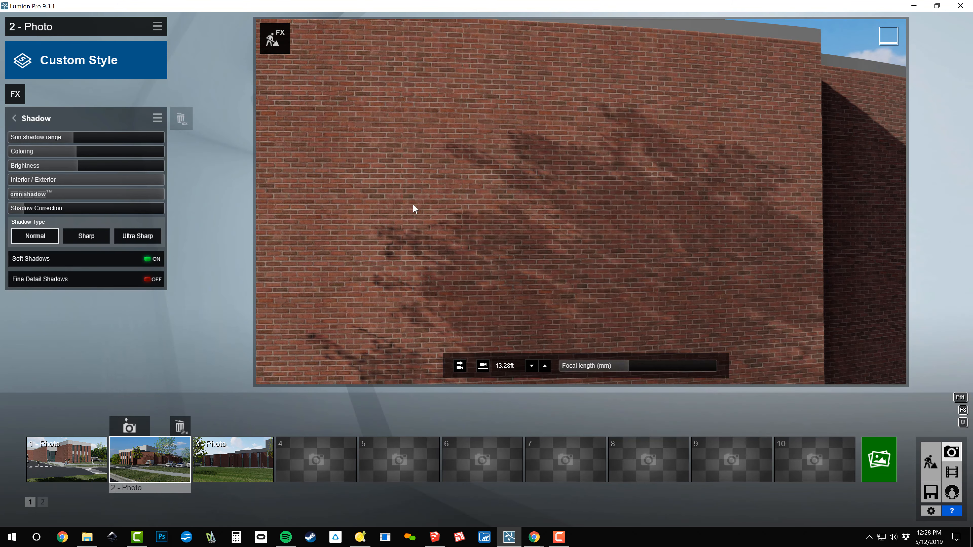
right_drag(580, 200, 580, 201)
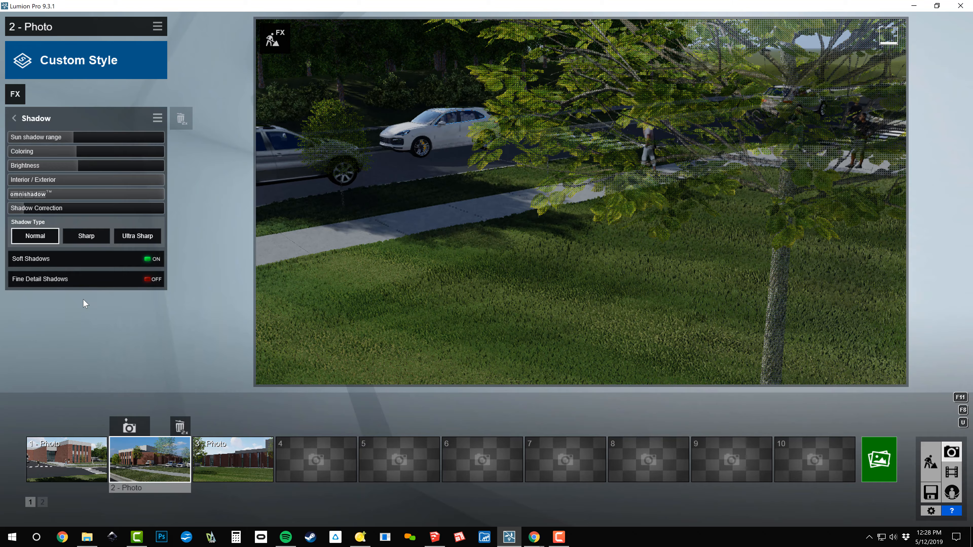
Turn on Fine Detail Shadows in the Shadow effect and return to the saved photo 2 view.
click(68, 283)
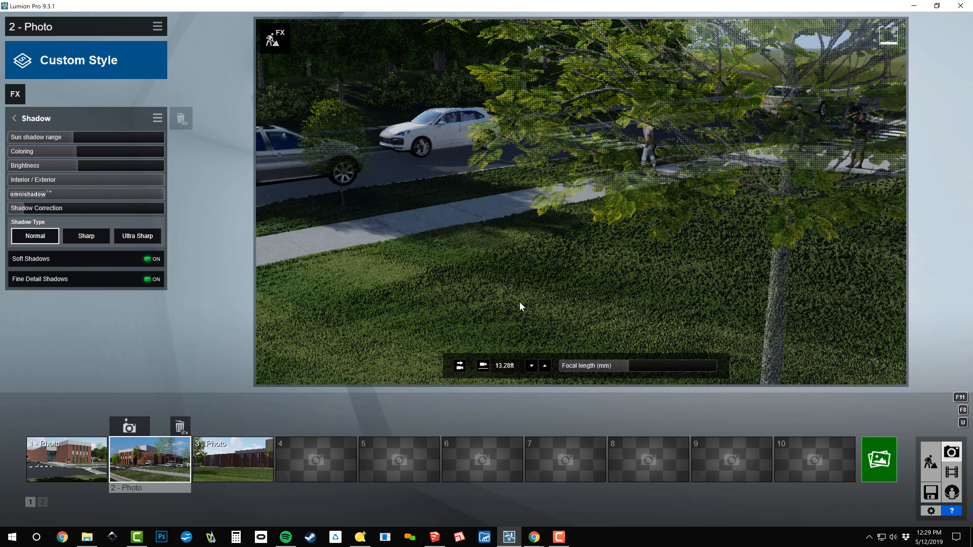
click(136, 459)
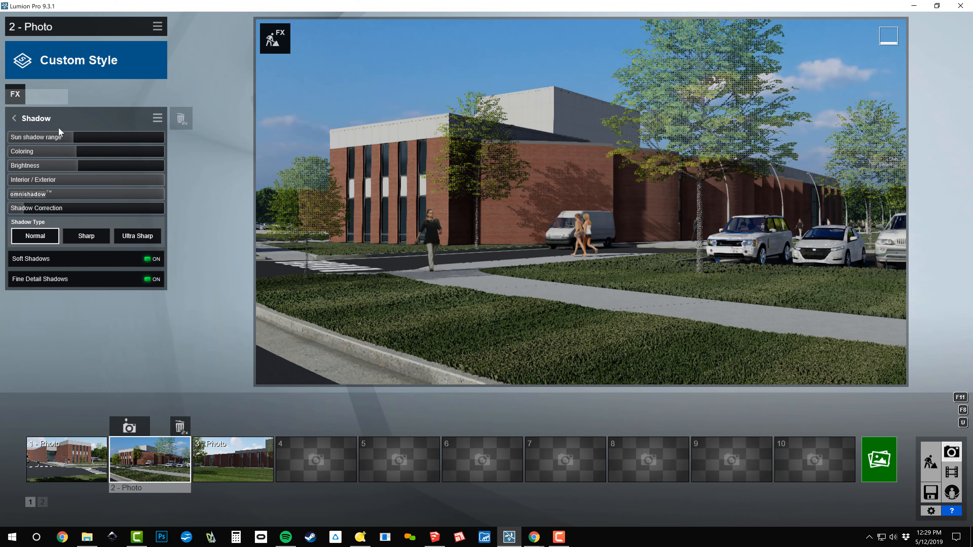
Add the Reflection effect to photo 2, turn on speedray Reflections, and bring the silver SUV on the road into close view.
click(17, 94)
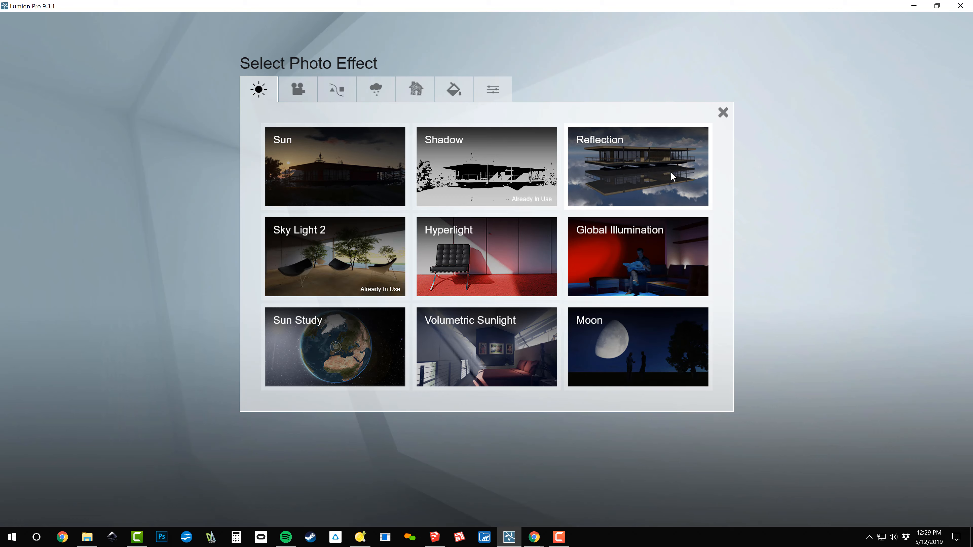
click(659, 172)
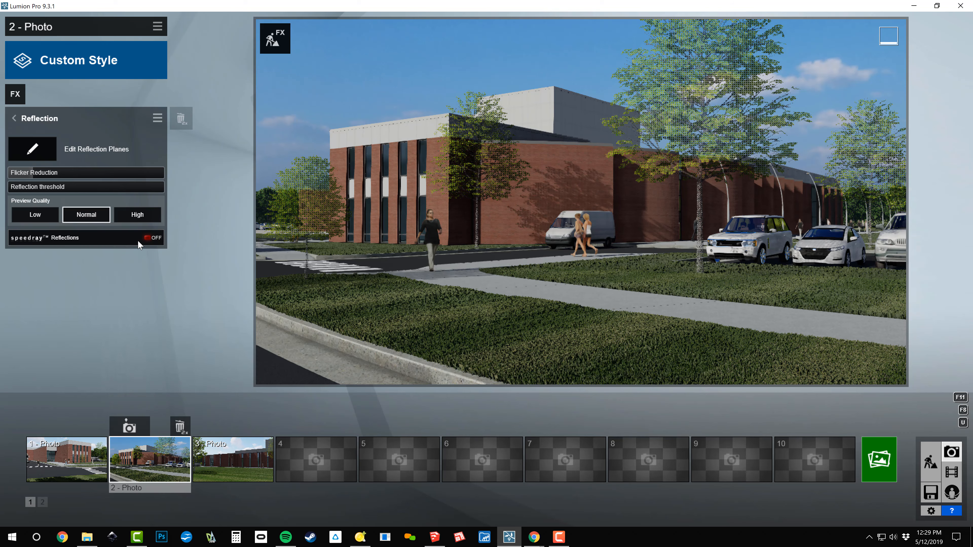
right_drag(571, 213, 409, 164)
key(w)
key(w)
click(151, 237)
key(w)
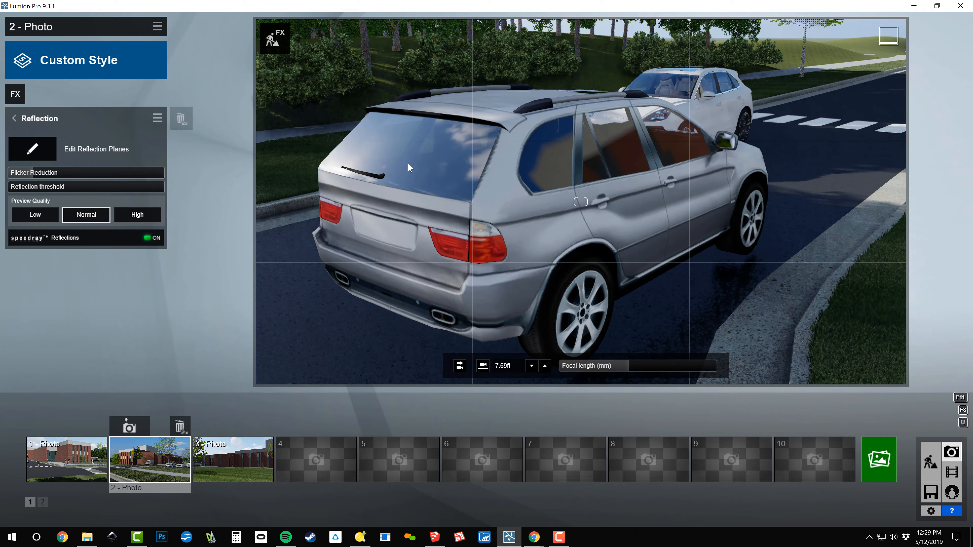
Compare speedray Reflections off and on at the silver SUV, and examine the reflections in the building's tall windows.
click(54, 236)
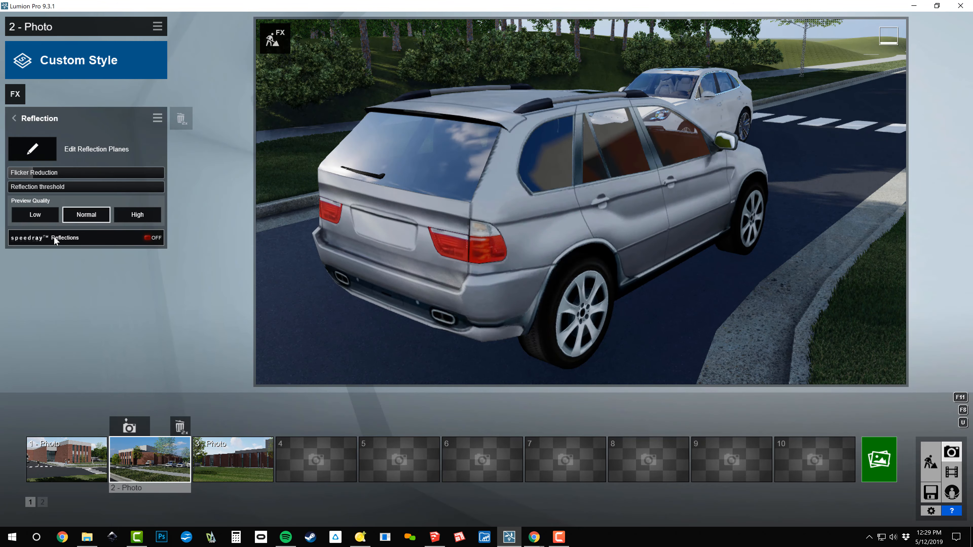
click(54, 235)
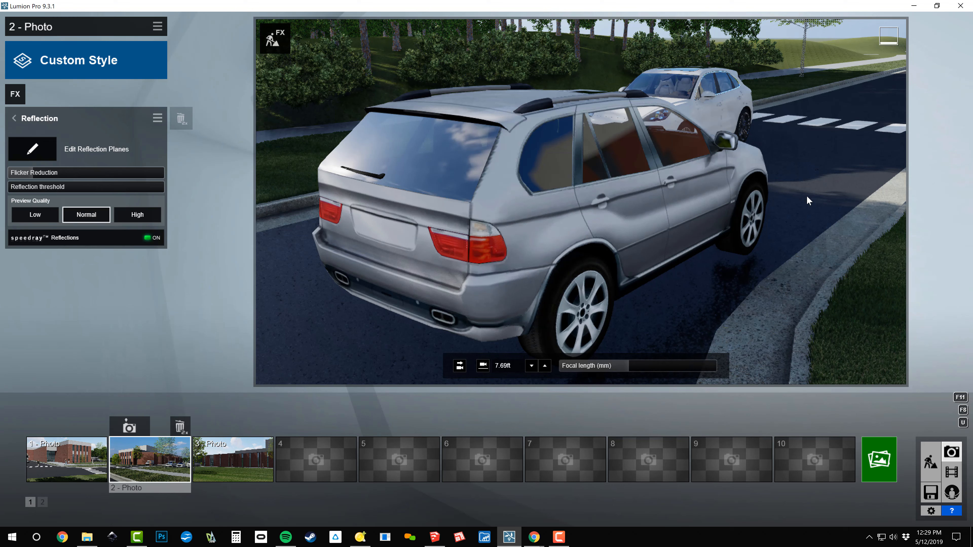
right_drag(599, 266, 580, 202)
key(w)
key(e)
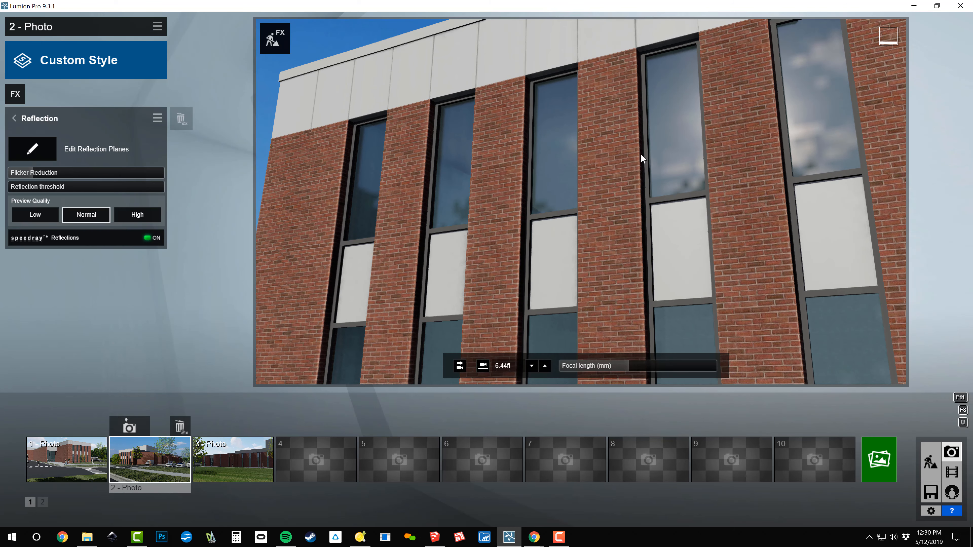
click(104, 239)
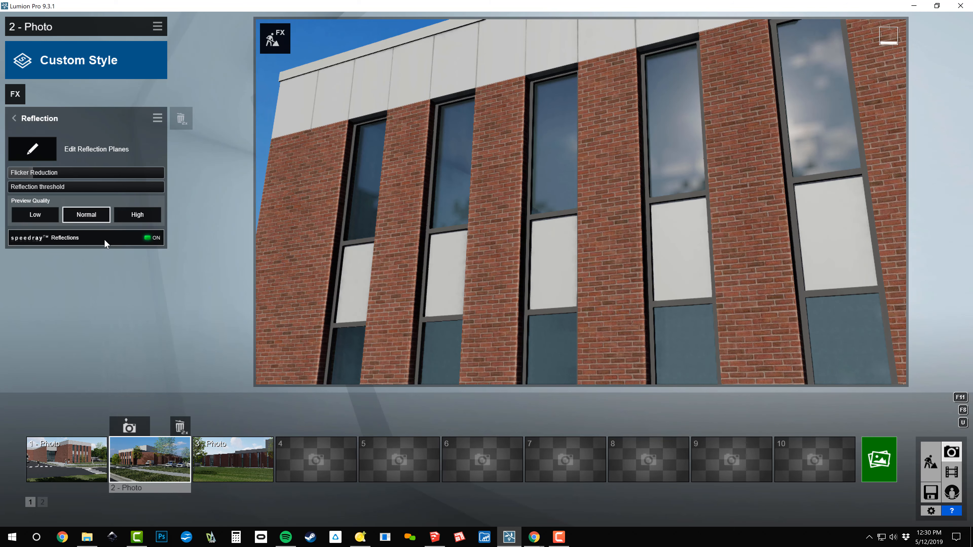
right_drag(421, 215, 580, 202)
click(105, 238)
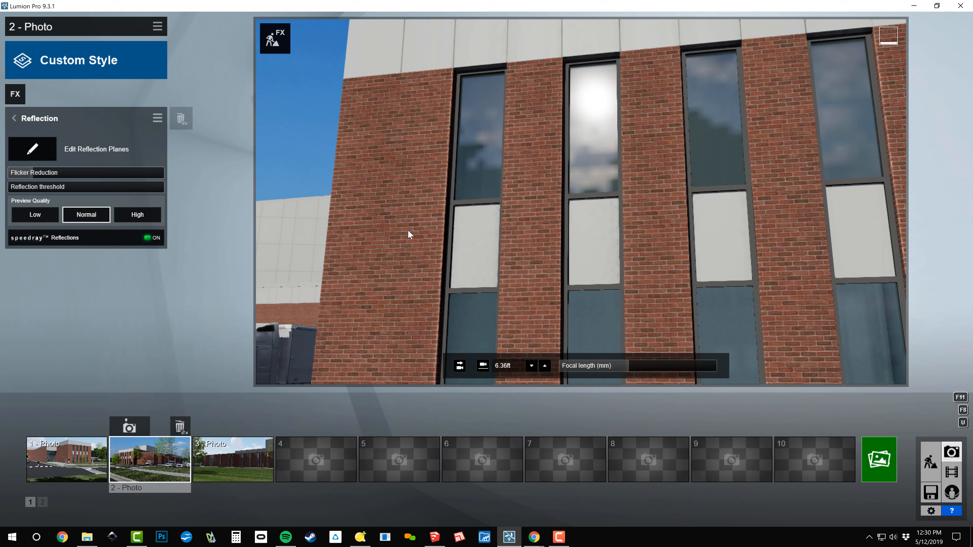
Add a reflection plane on the tall window glass of the brick facade and inspect the reflections in the windows.
right_drag(408, 229, 480, 164)
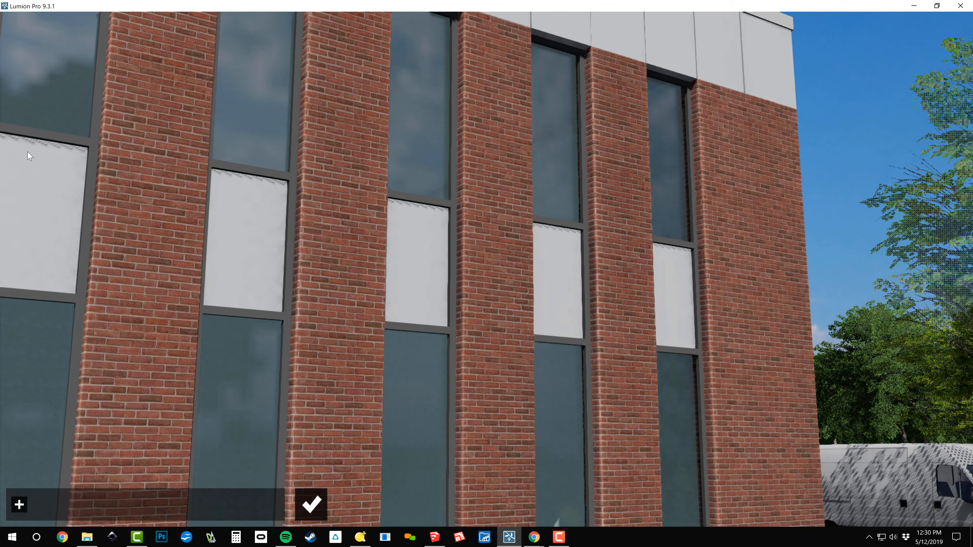
click(31, 150)
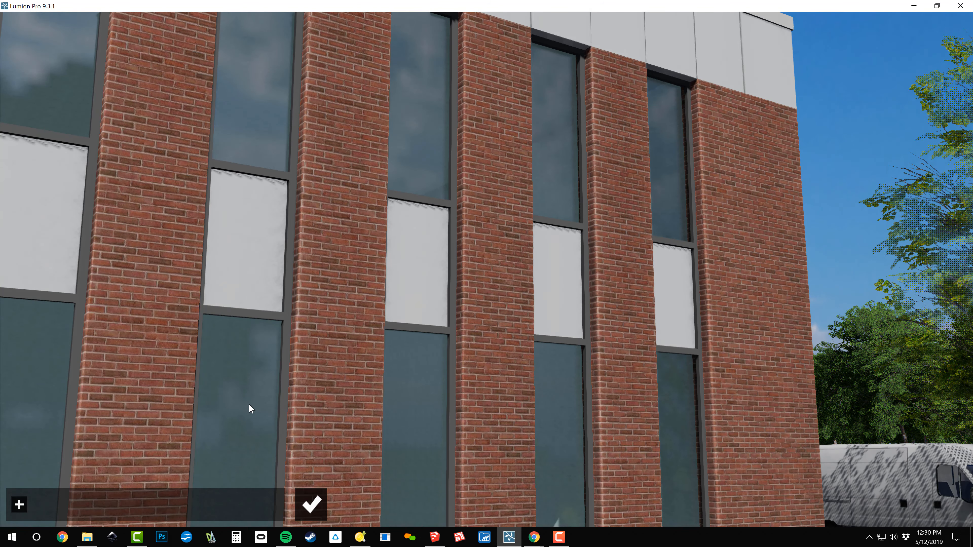
click(19, 506)
click(412, 134)
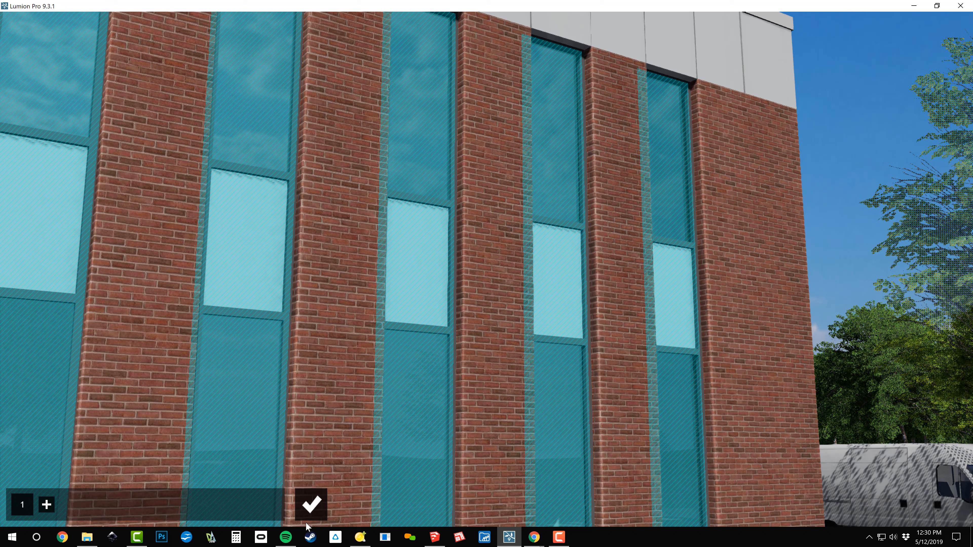
click(311, 504)
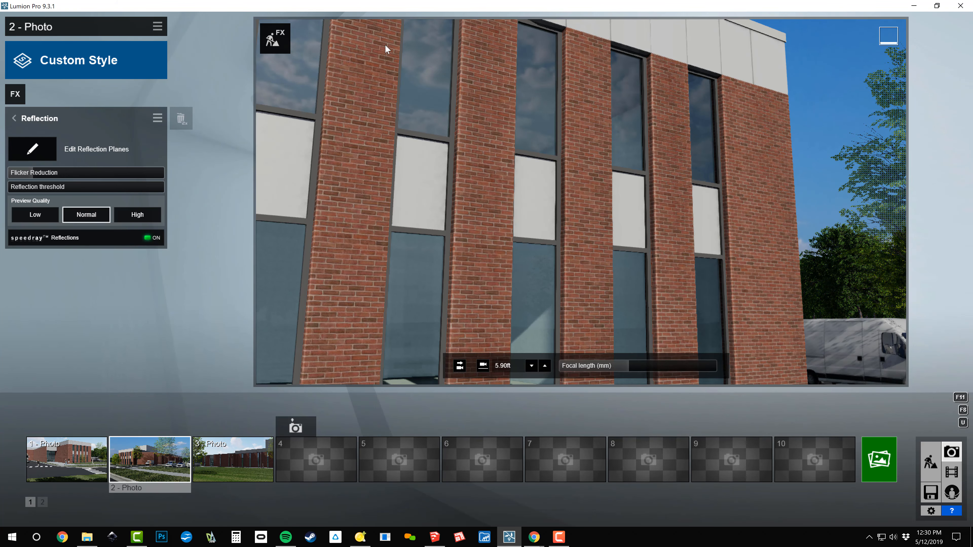
right_drag(631, 180, 288, 440)
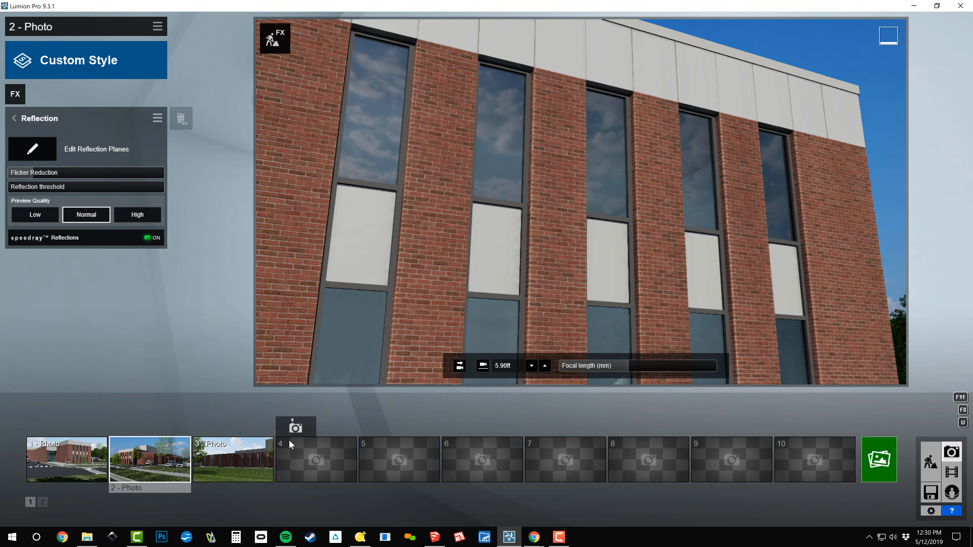
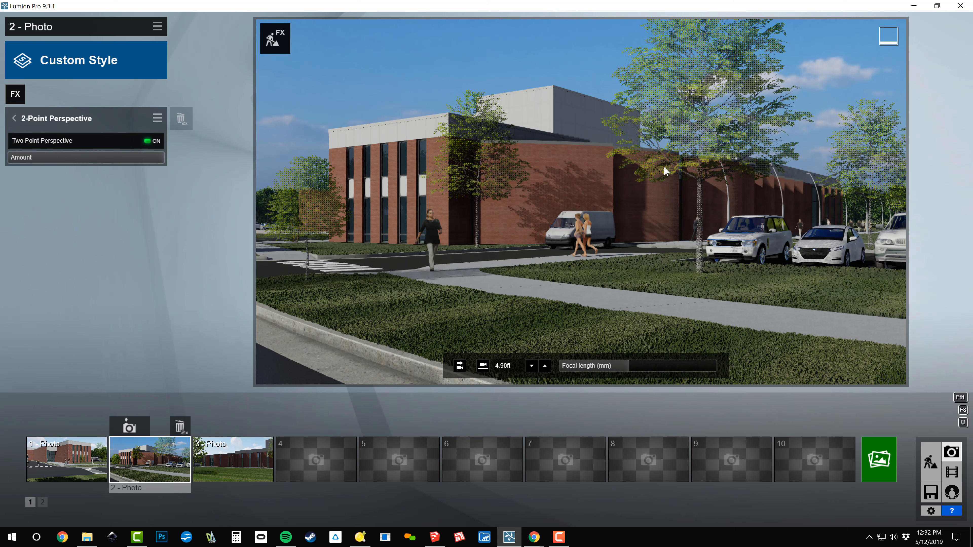
Compare the photo 2 view with Two Point Perspective off and on, leaving it on.
click(42, 142)
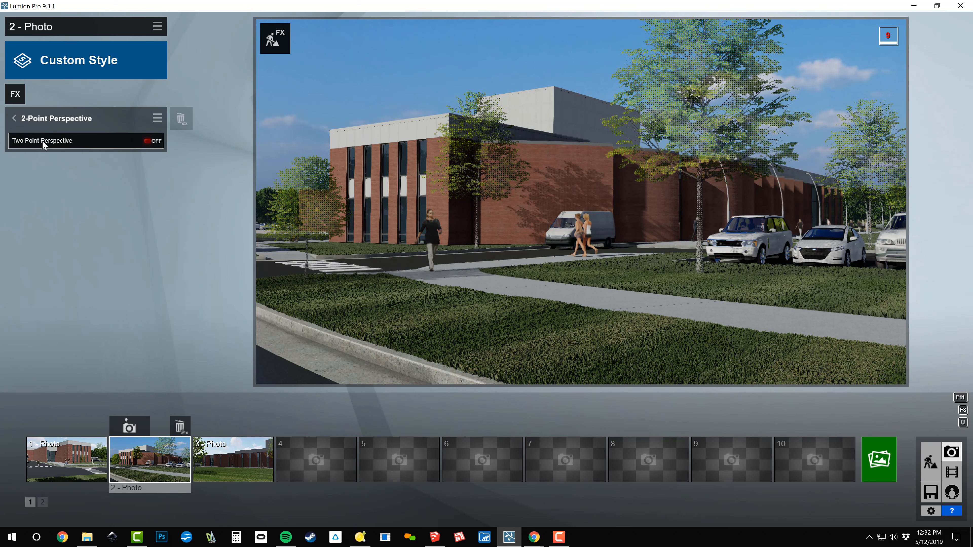
click(42, 141)
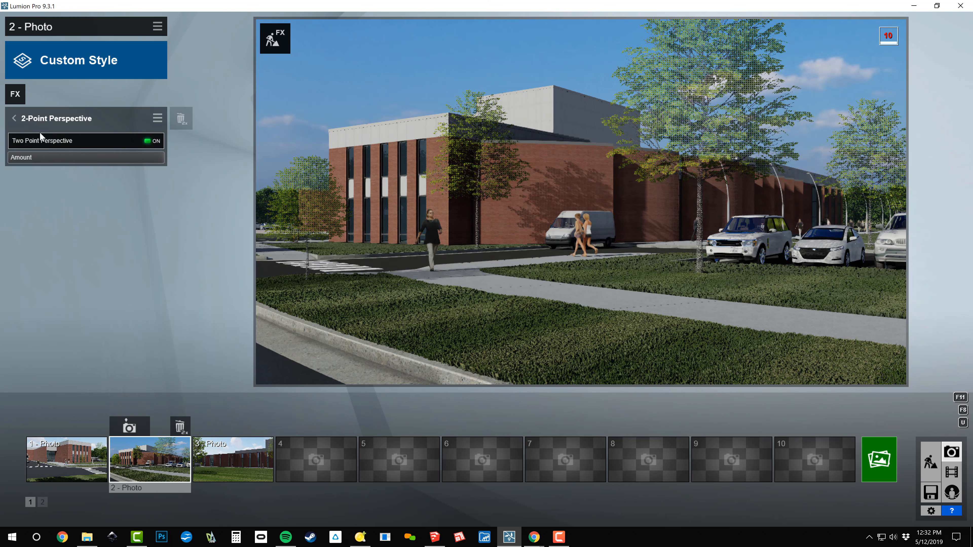
Add the Lens Flare effect, set Master Brightness to about 13.4 and raise Bloom Amount close to its maximum.
click(19, 98)
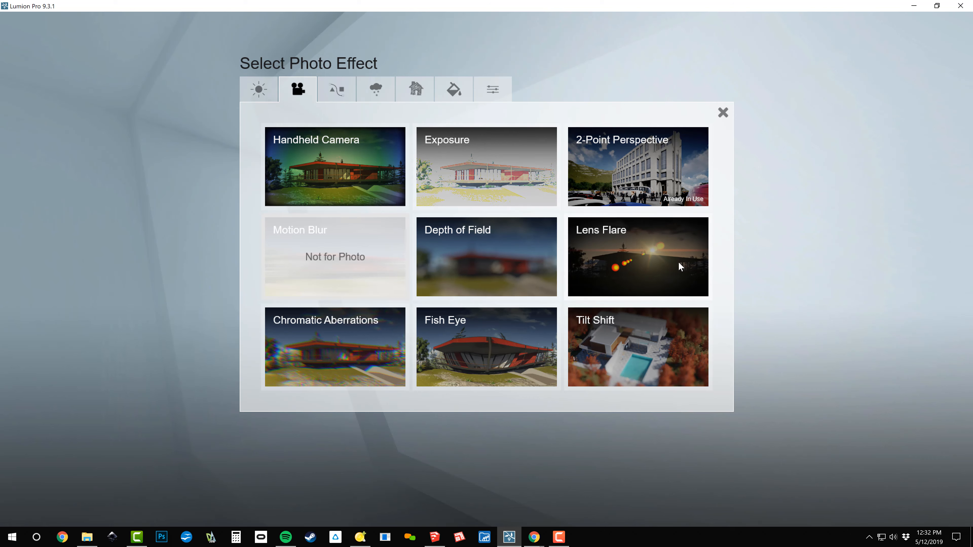
click(654, 259)
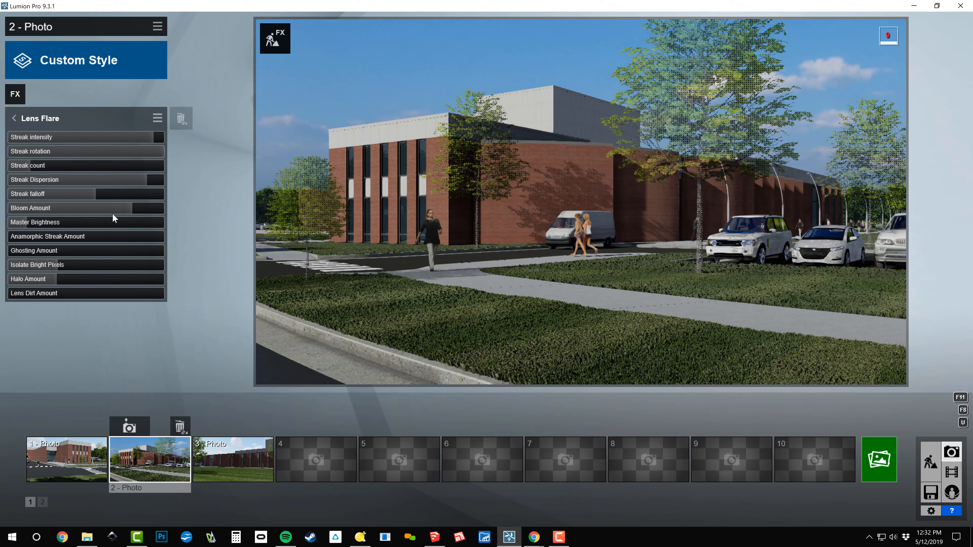
drag(26, 222, 114, 223)
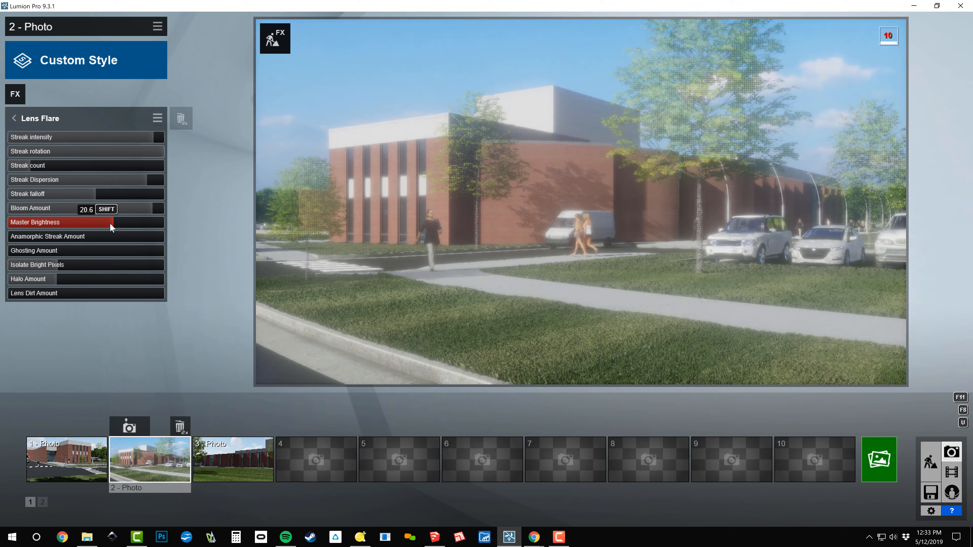
drag(102, 223, 103, 224)
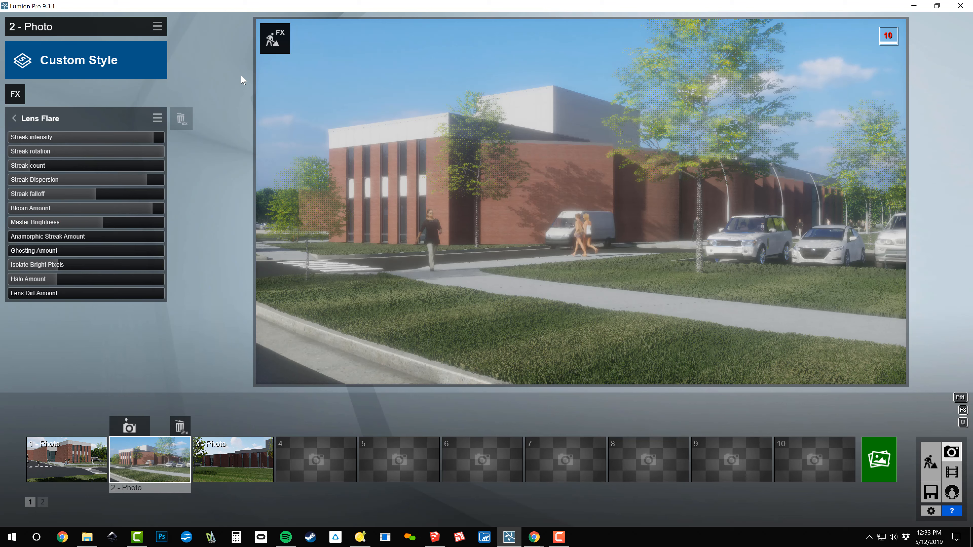
click(99, 226)
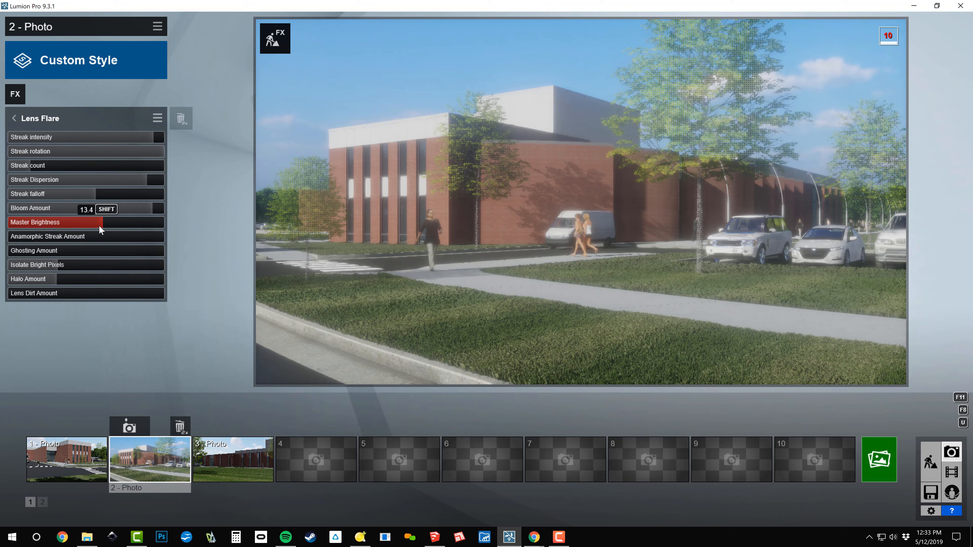
click(155, 207)
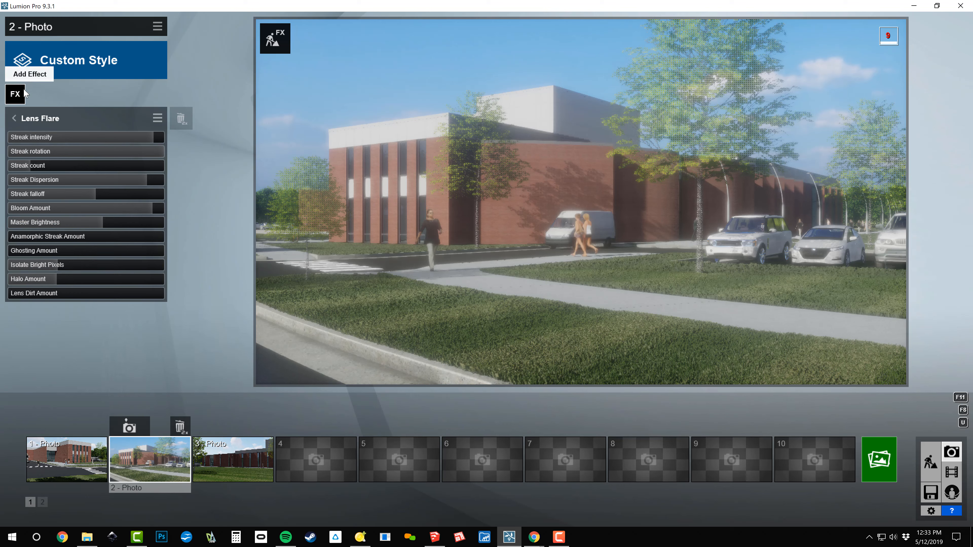
Add the Handheld Camera effect to photo 2 and set its Focal Length to 35.0.
click(16, 101)
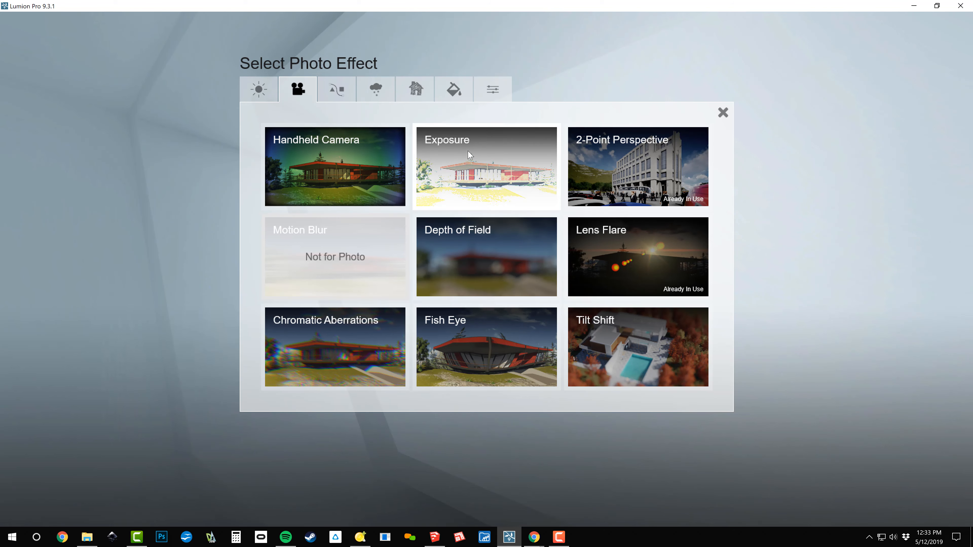
click(372, 157)
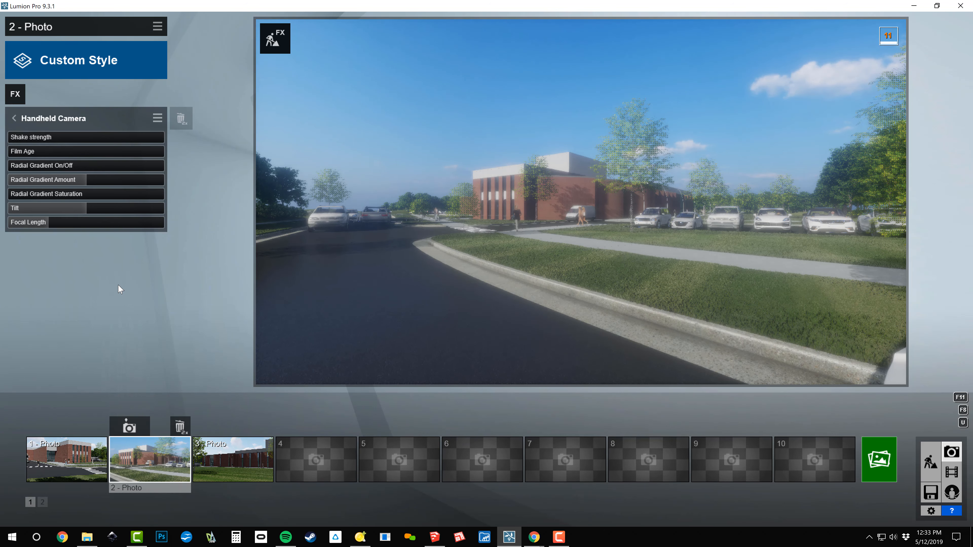
click(73, 220)
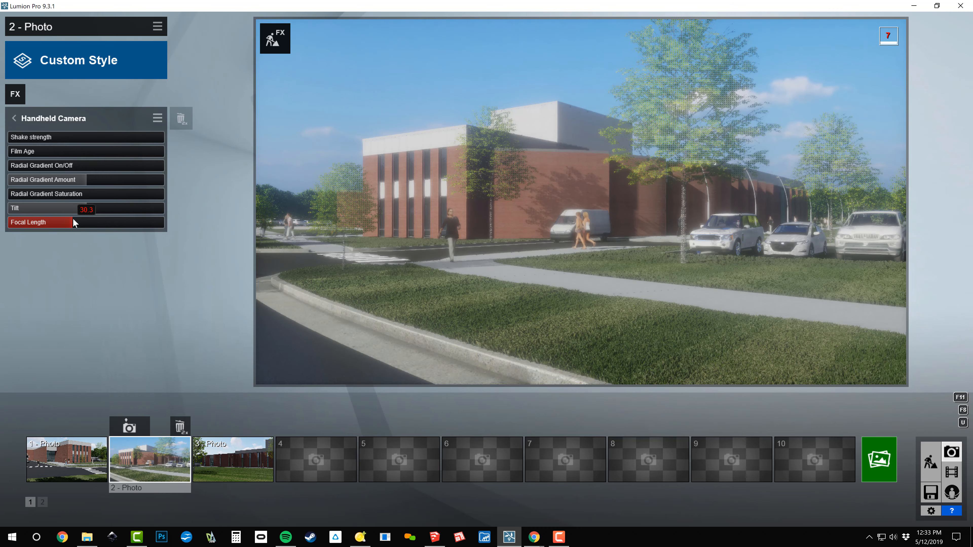
double_click(72, 221)
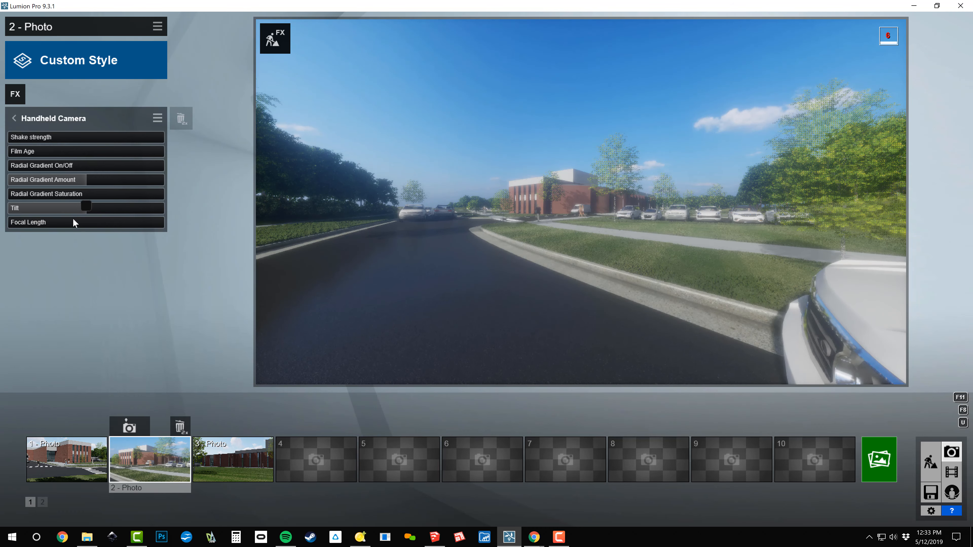
click(72, 220)
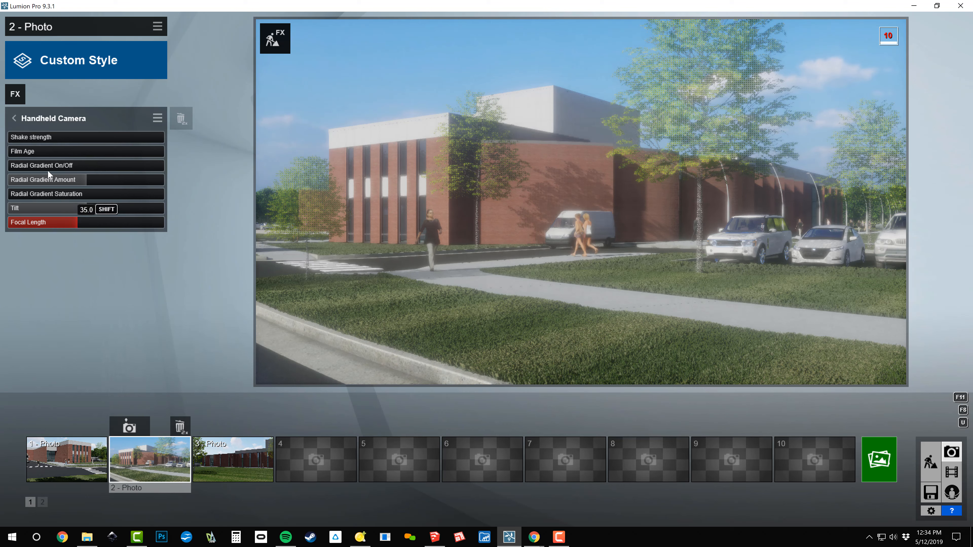
Try different Film Age strengths in the Handheld Camera effect and settle on 0.2.
click(20, 153)
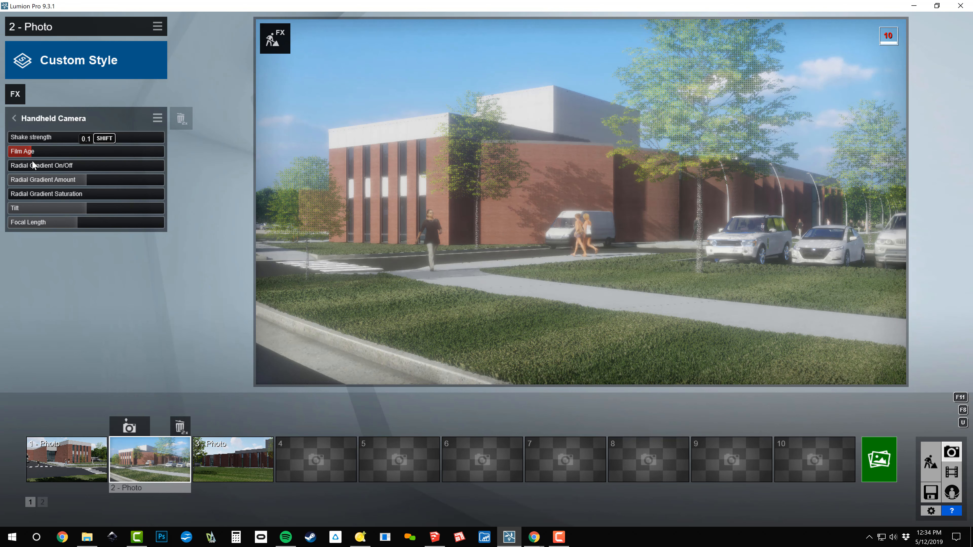
drag(23, 162, 77, 161)
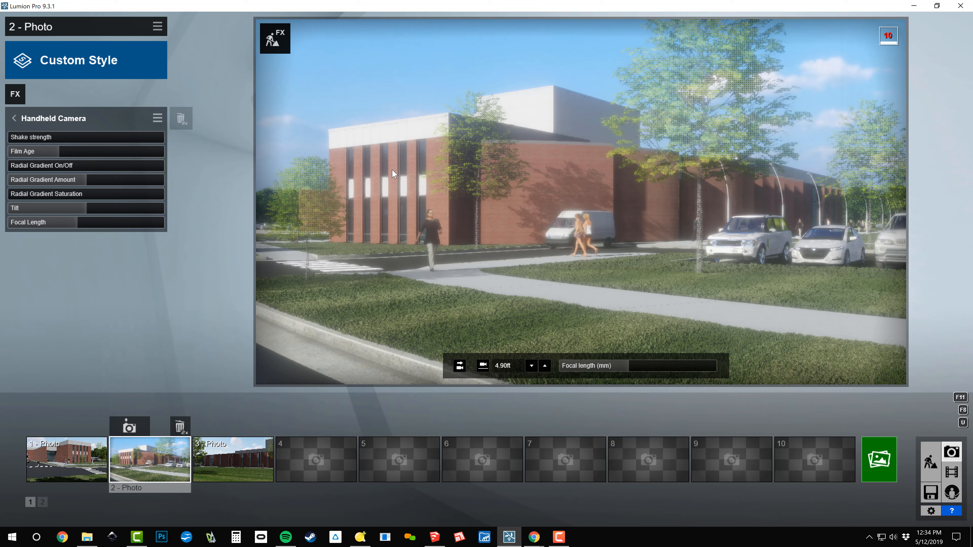
mouse_move(58, 149)
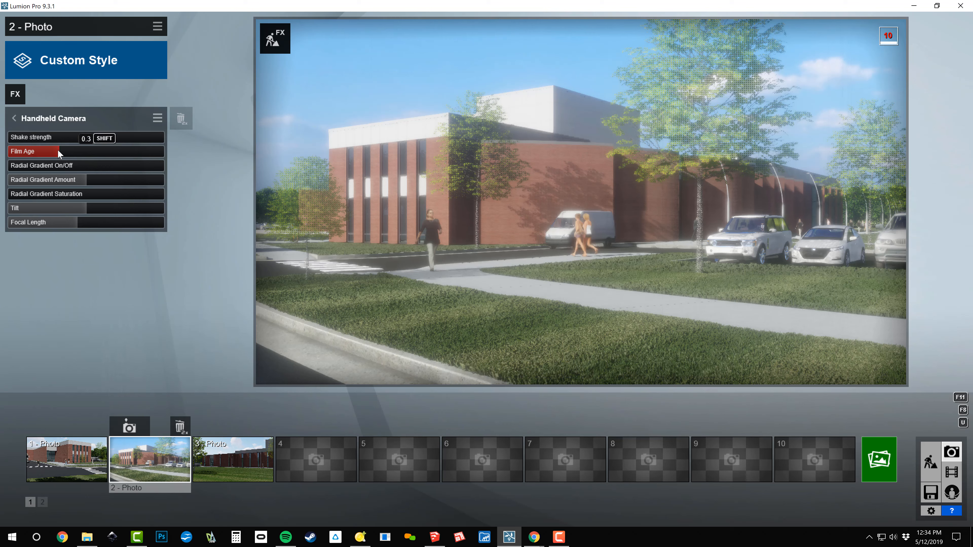
drag(46, 151, 38, 151)
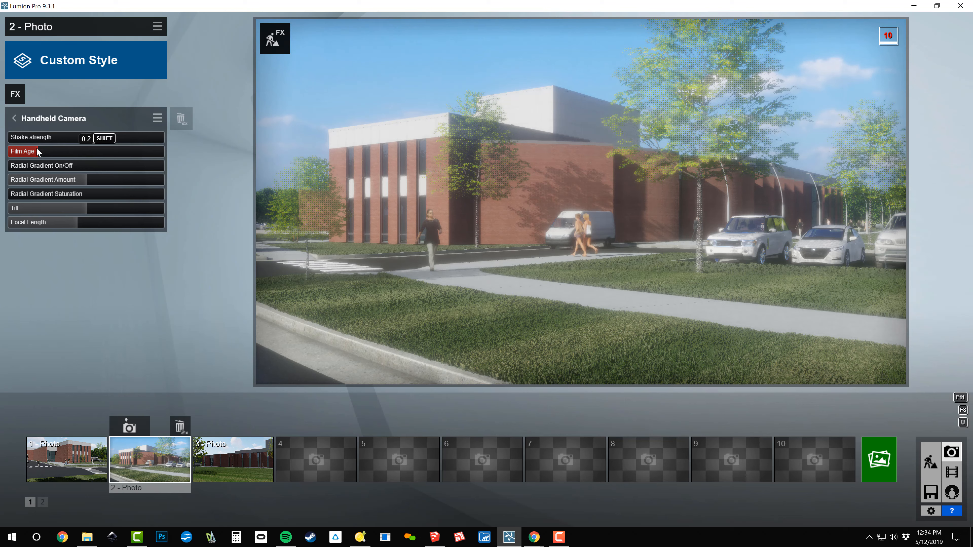
Add the Layer Visibility effect to photo 2 and hide the Winter, Spring and Fall layers (3, 4 and 6), keeping Summer visible.
click(16, 95)
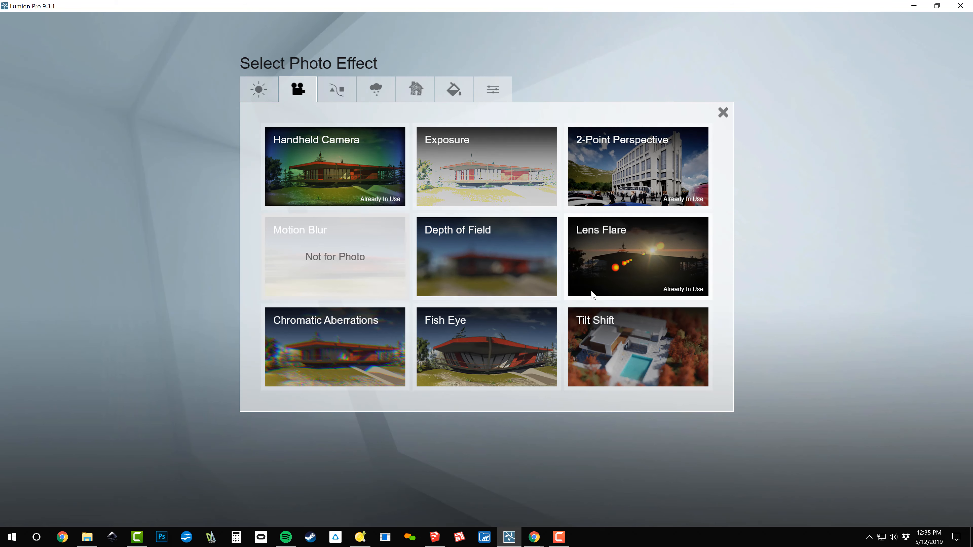
click(325, 93)
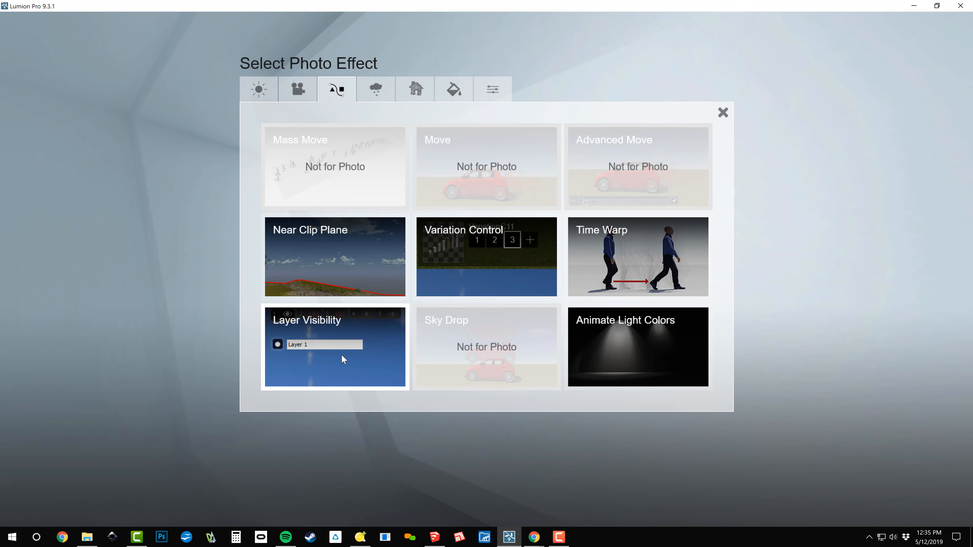
click(358, 353)
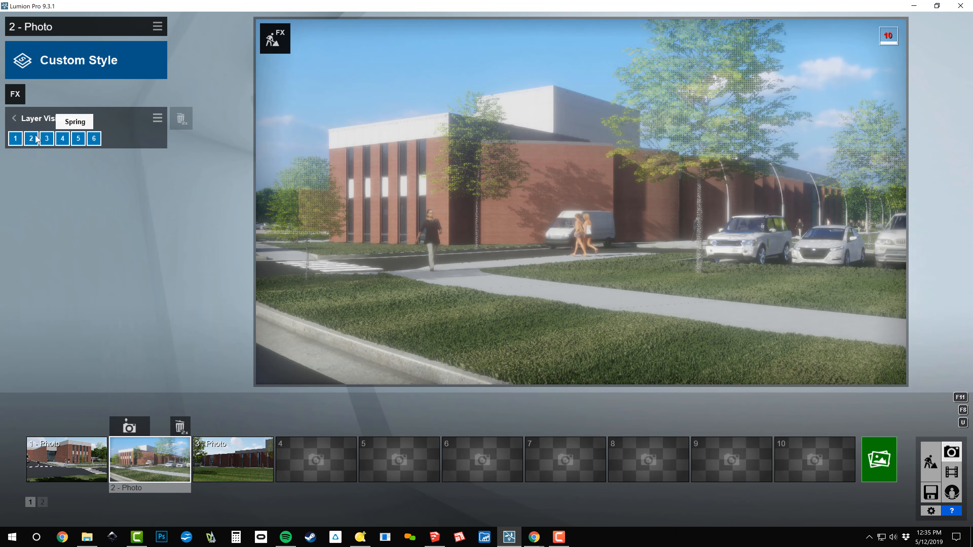
click(94, 140)
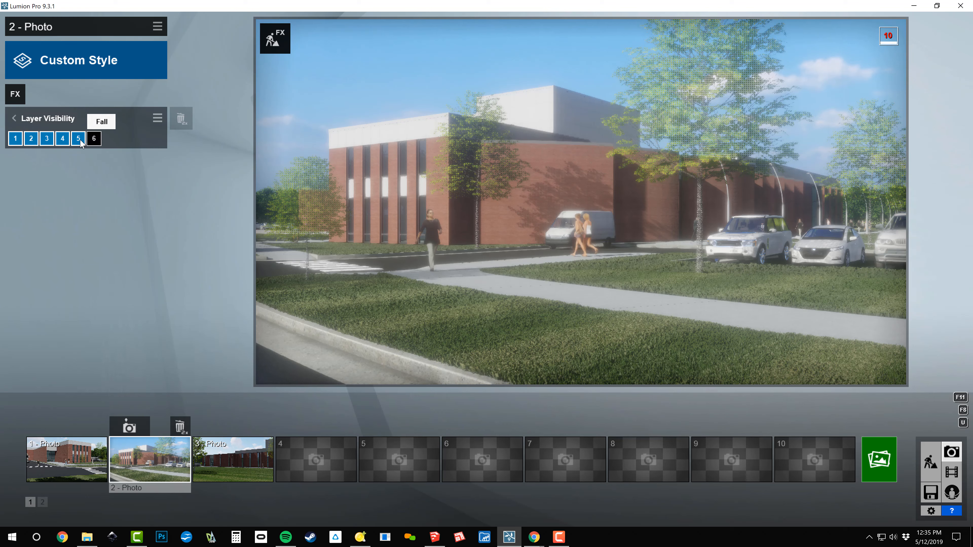
click(63, 139)
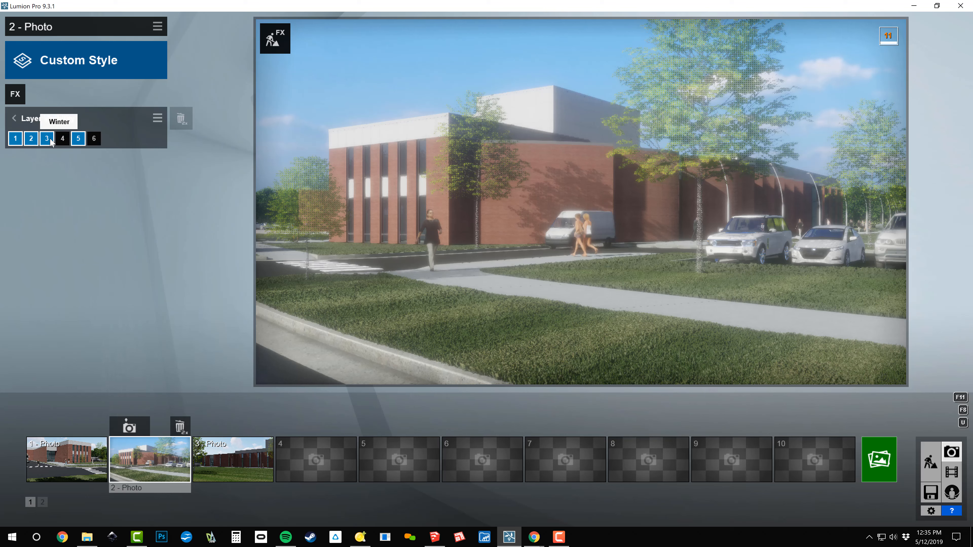
click(51, 141)
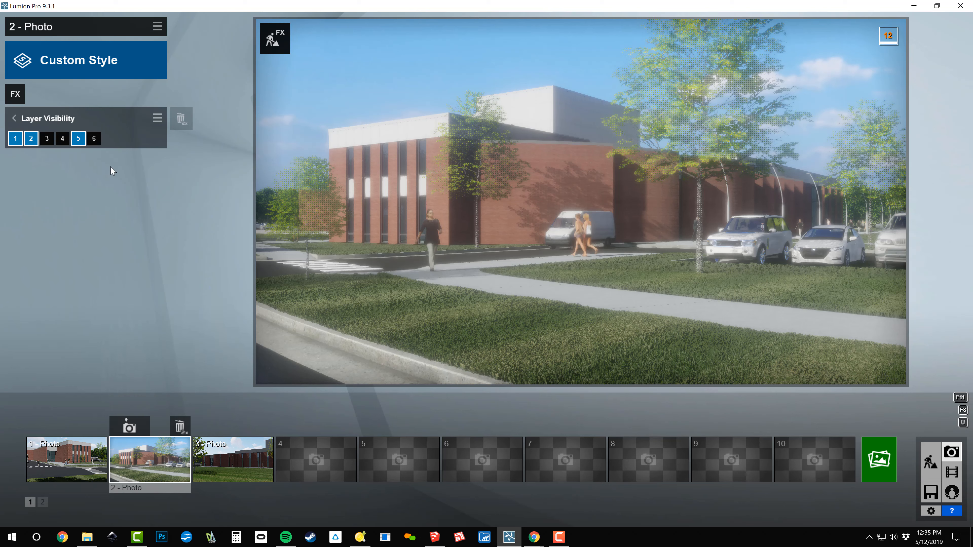
Preview photo 2 with the Fall layer in place of Summer, and with both hidden, before restoring only the Summer layer.
click(94, 139)
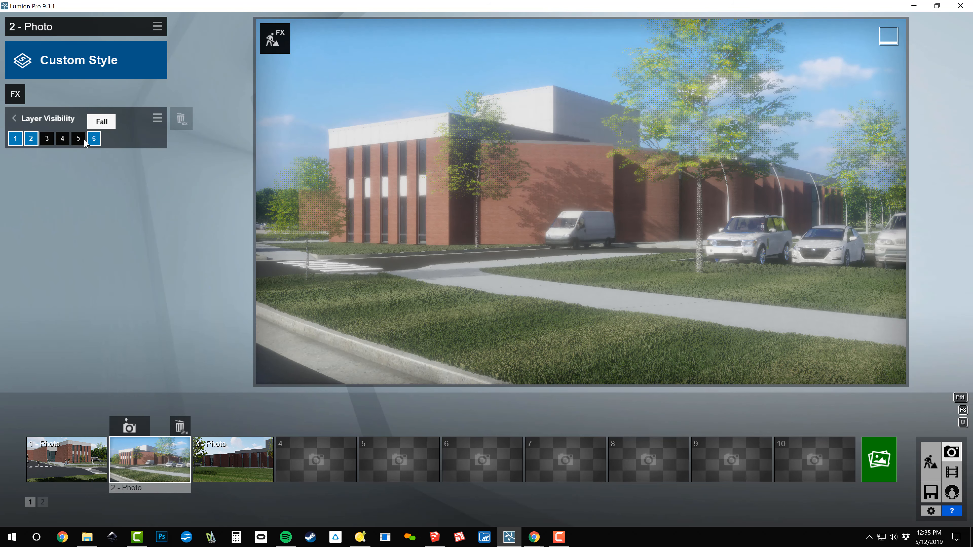
click(92, 140)
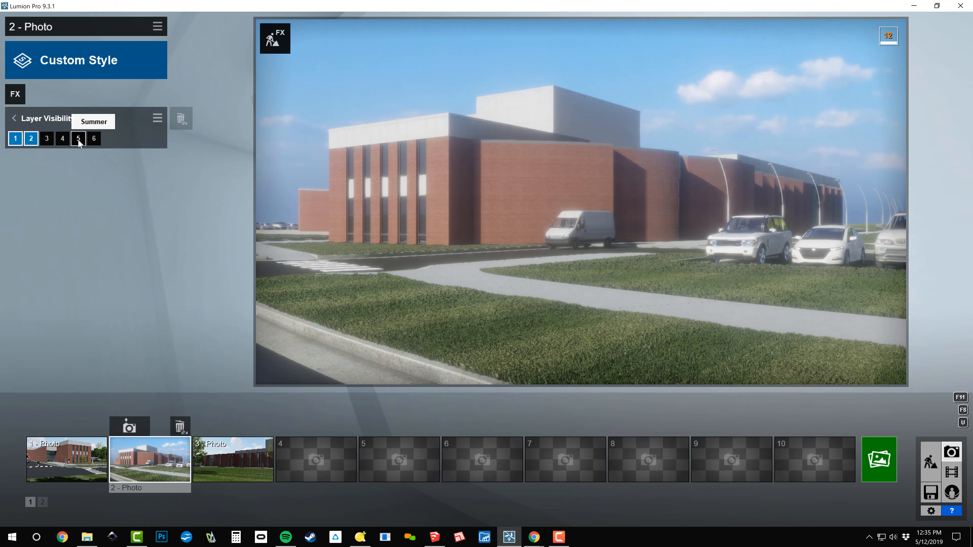
click(78, 140)
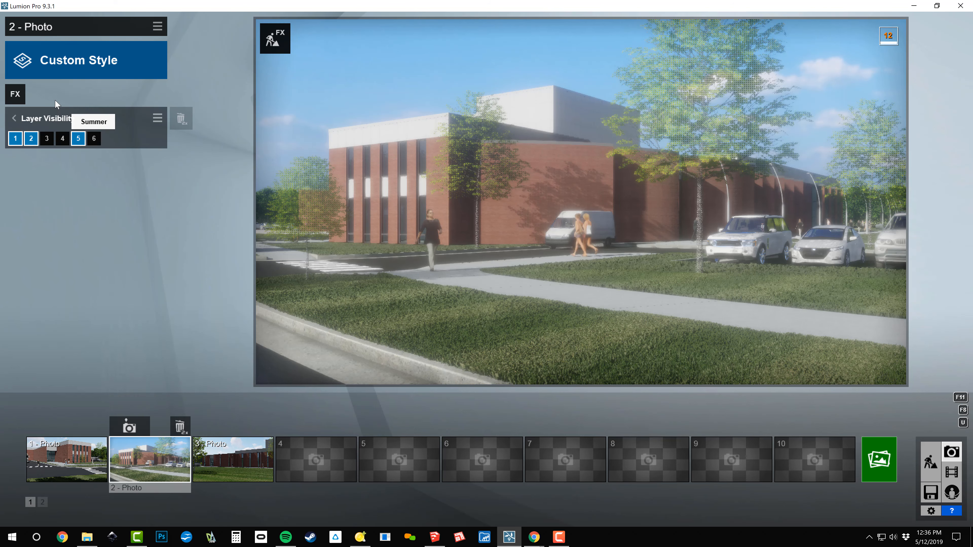
Add the Outlines effect to photo 2, with Transparency at 2.0 and Outline Density reduced to a low level.
click(15, 94)
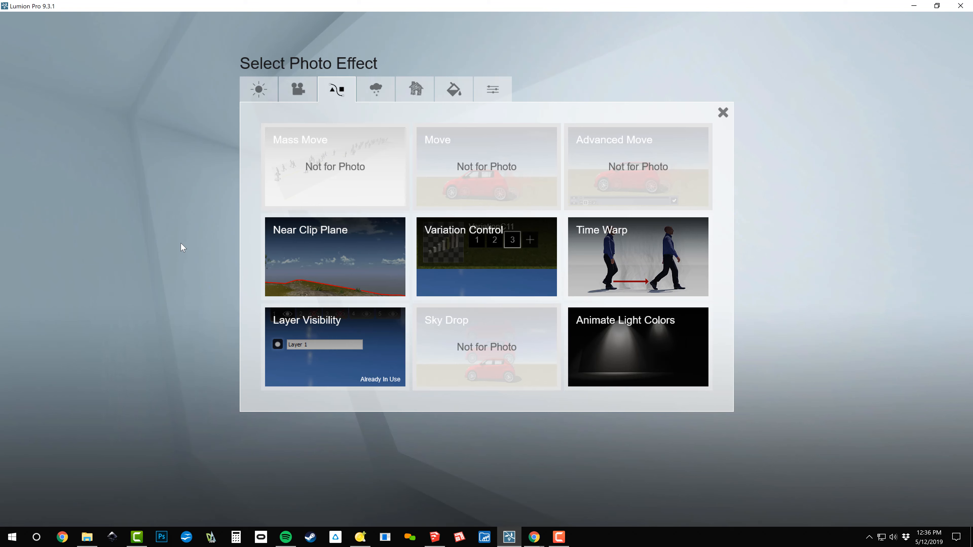
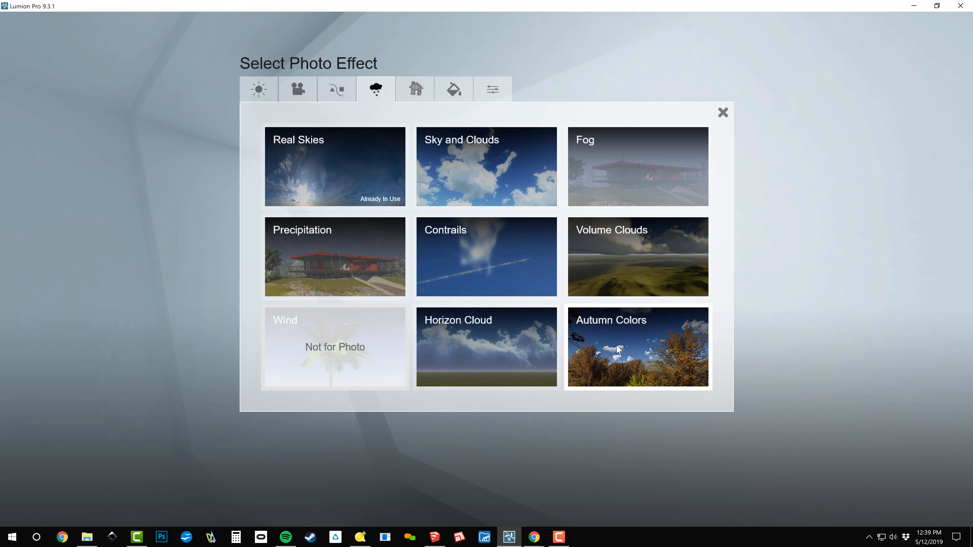
click(415, 89)
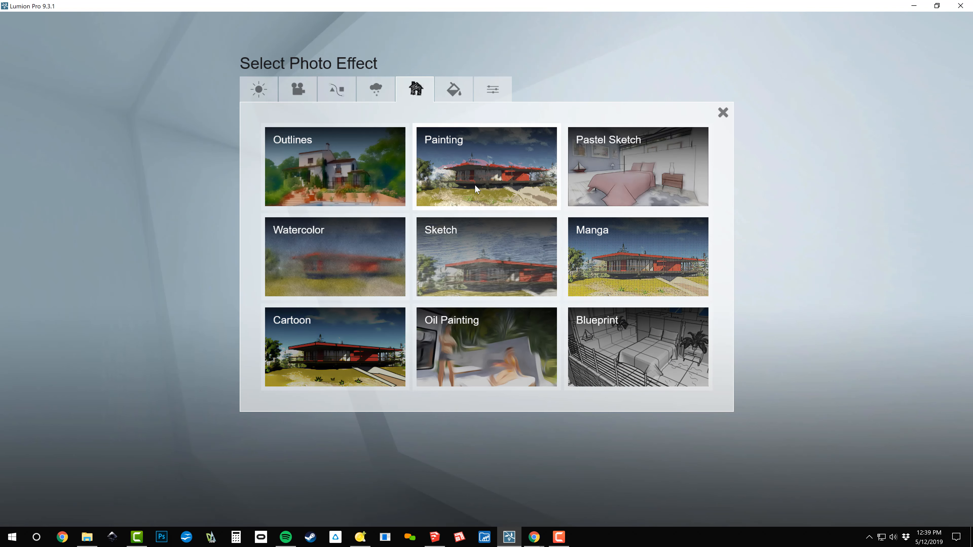
click(323, 192)
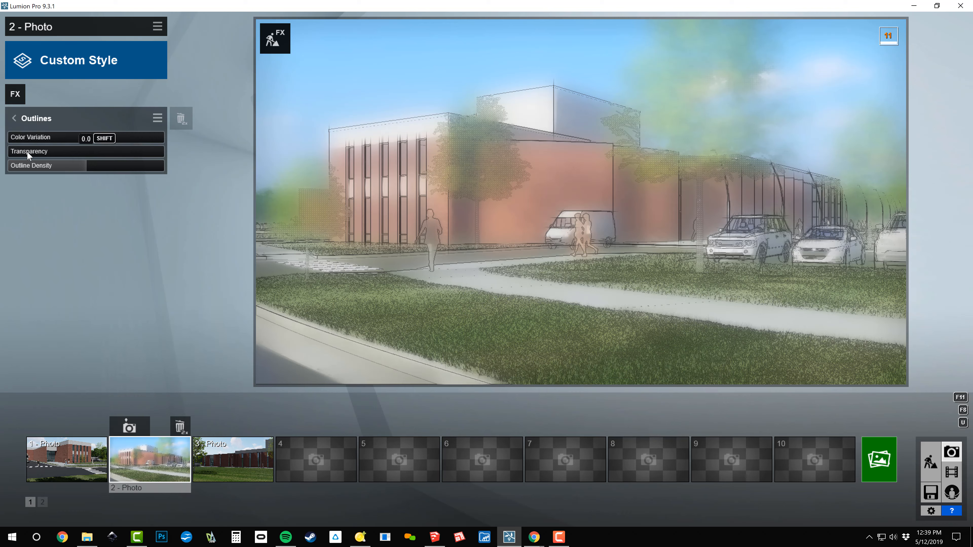
drag(27, 153, 233, 183)
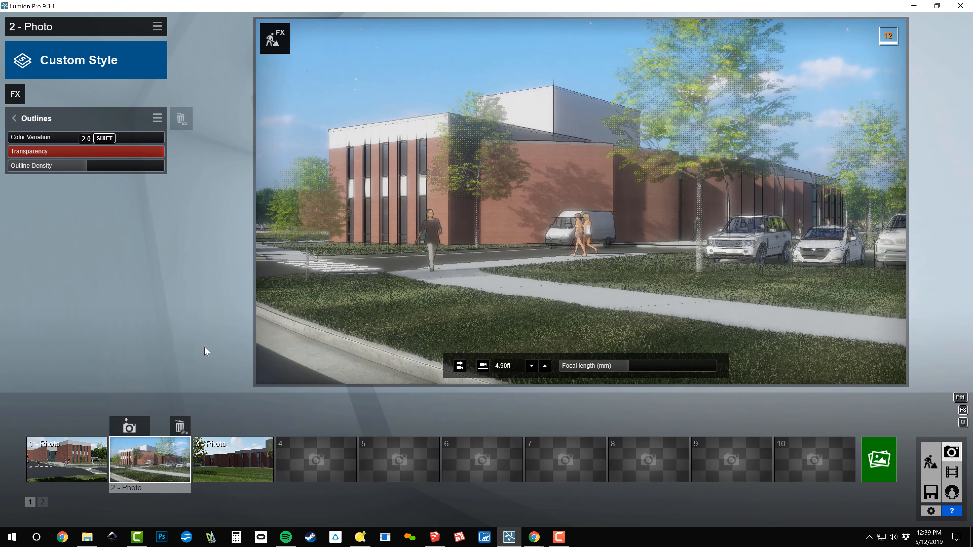
click(45, 165)
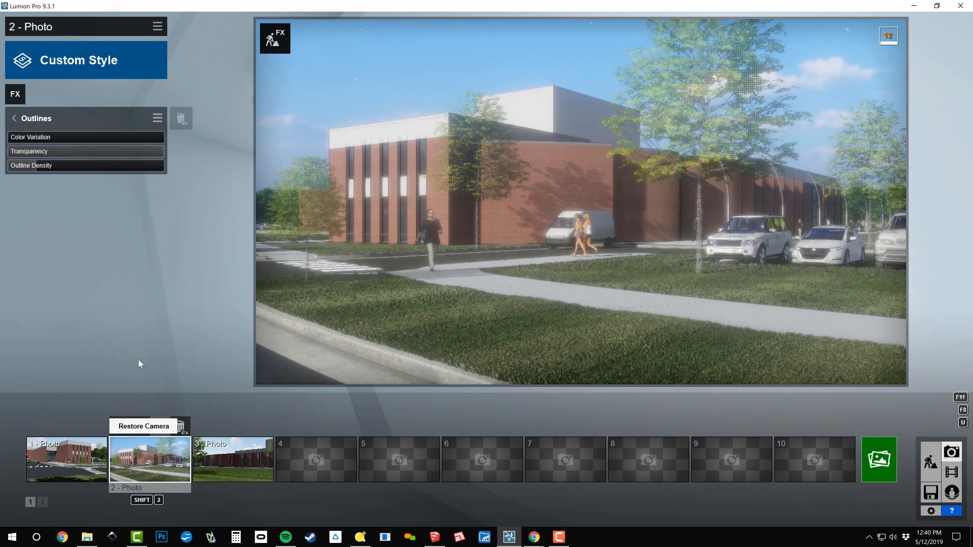
Add the Noise effect to photo 2, try an Intensity of 1.0 and settle on 0.1.
click(15, 95)
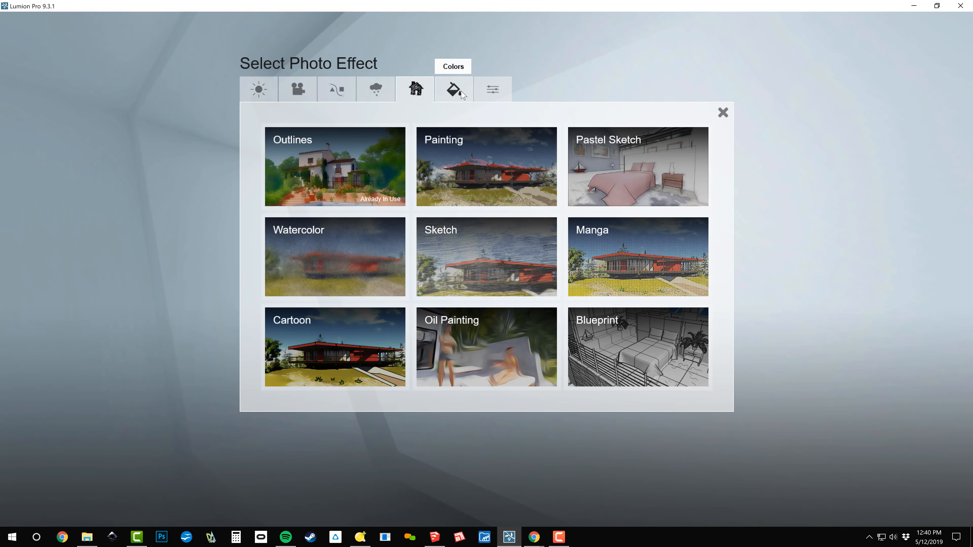
click(453, 89)
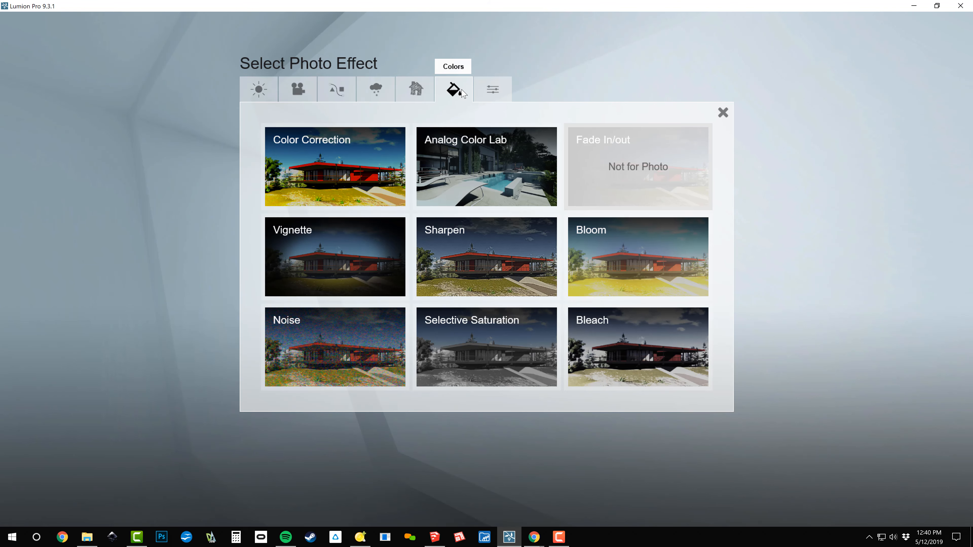
click(328, 344)
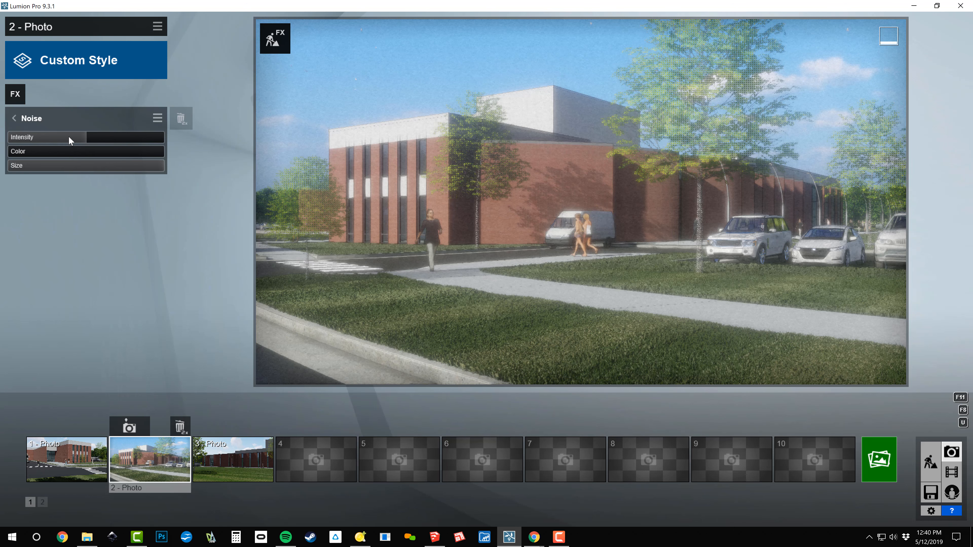
drag(69, 136, 183, 157)
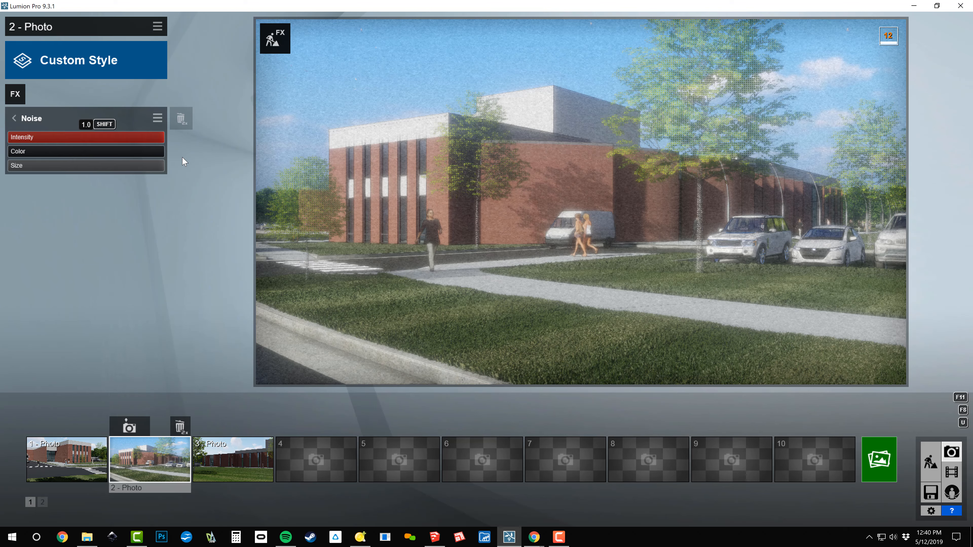
drag(76, 138, 25, 155)
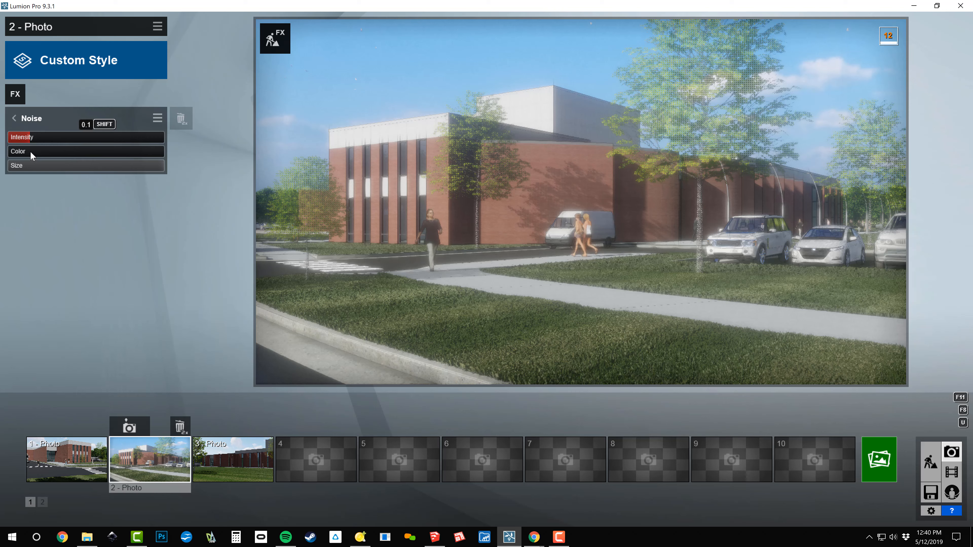
Add the Color Correction effect with Temperature at 0.1, Contrast slightly above 0.5 and, after trying 0.6, Saturation just above 1.0.
click(16, 93)
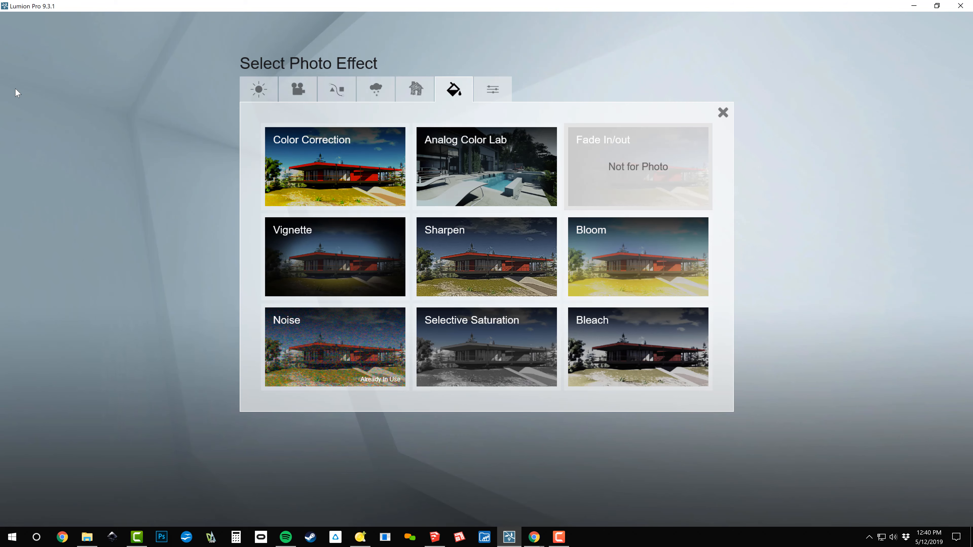
click(320, 173)
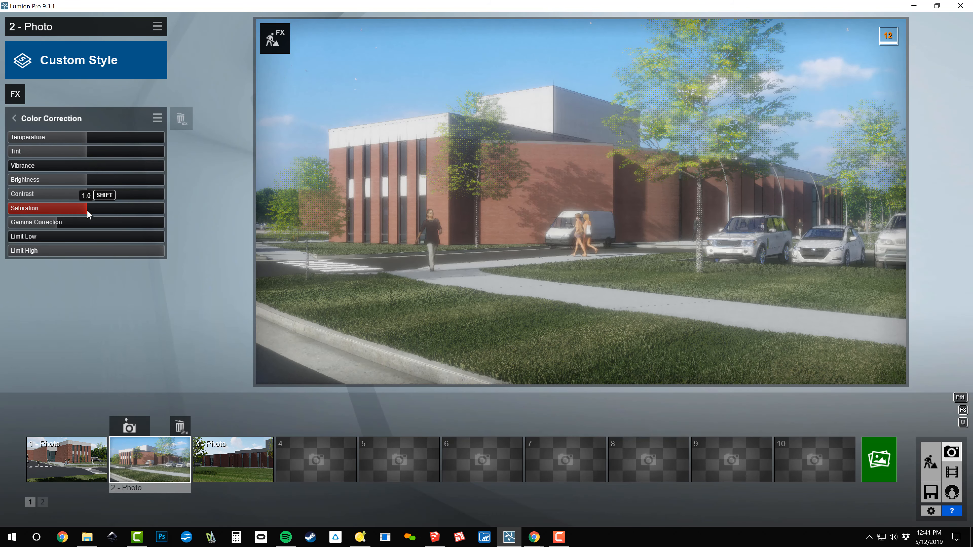
click(93, 139)
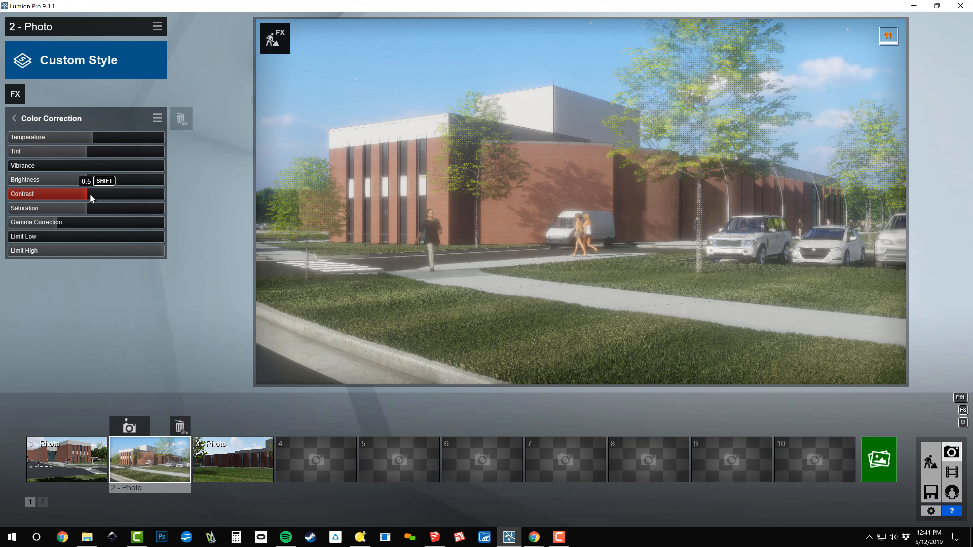
drag(88, 198, 94, 200)
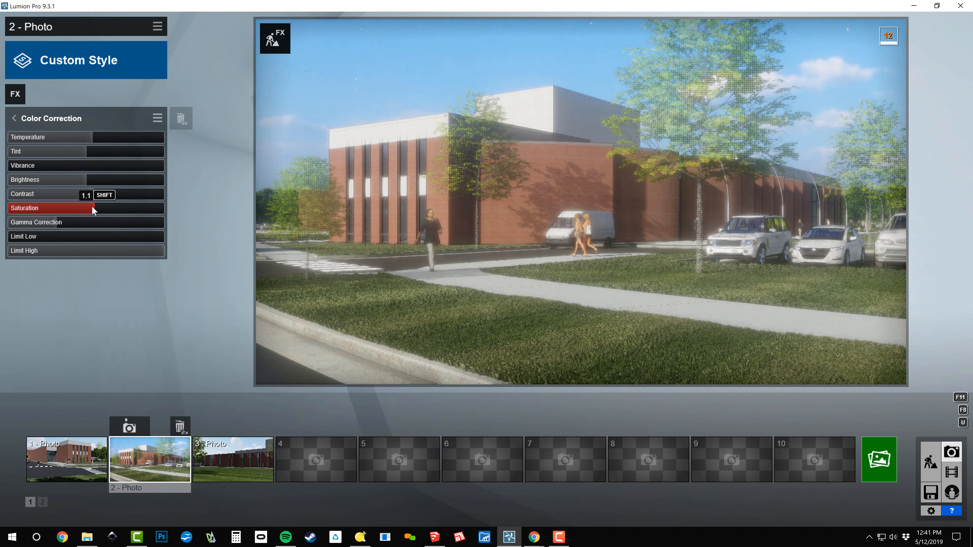
drag(66, 202, 56, 202)
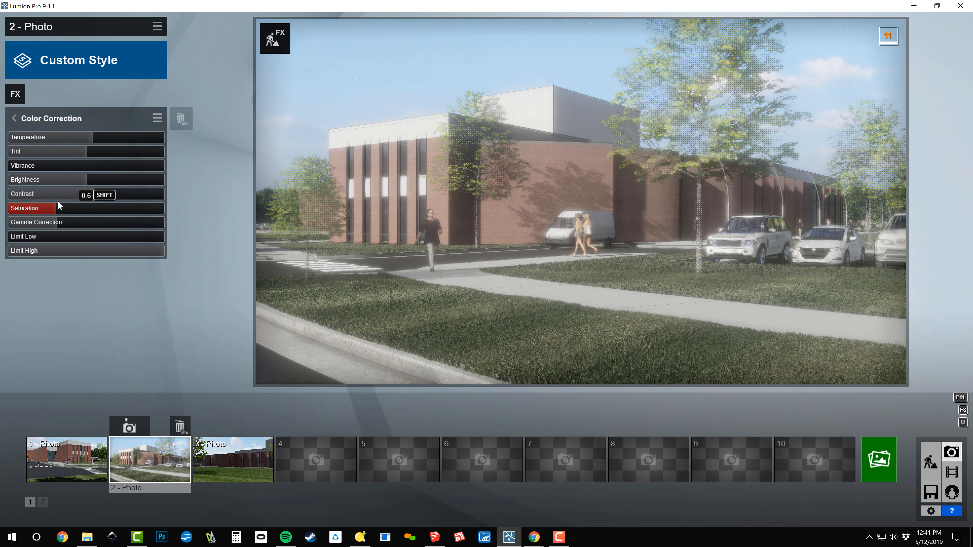
click(91, 209)
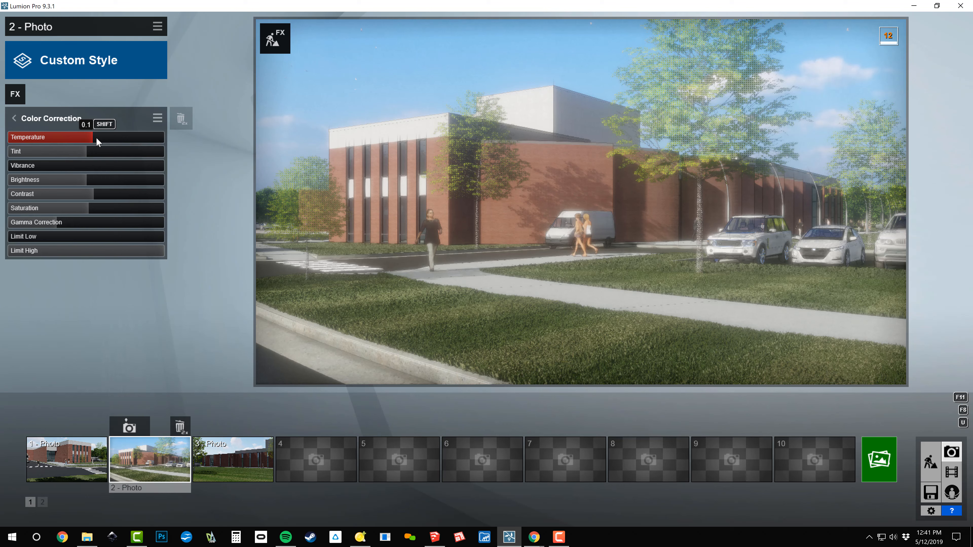
click(14, 96)
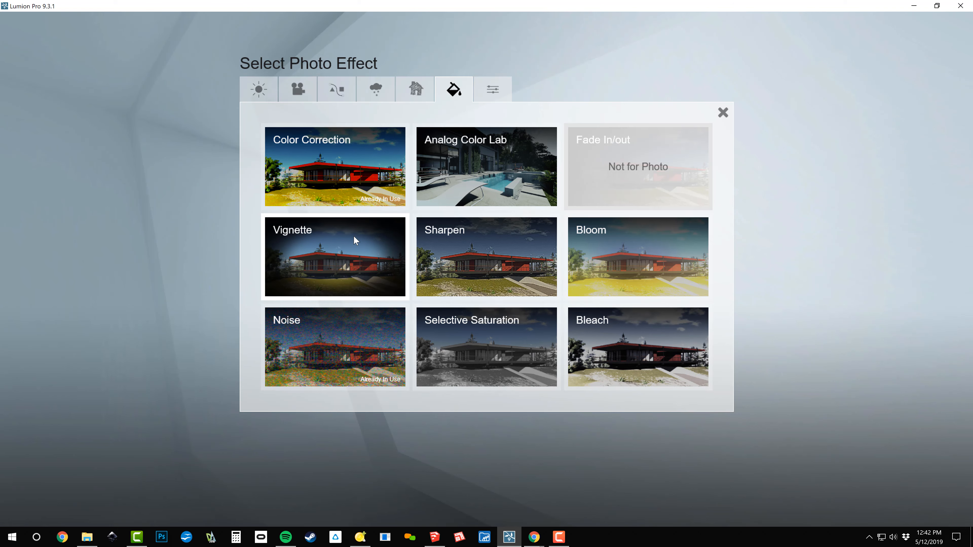
click(492, 96)
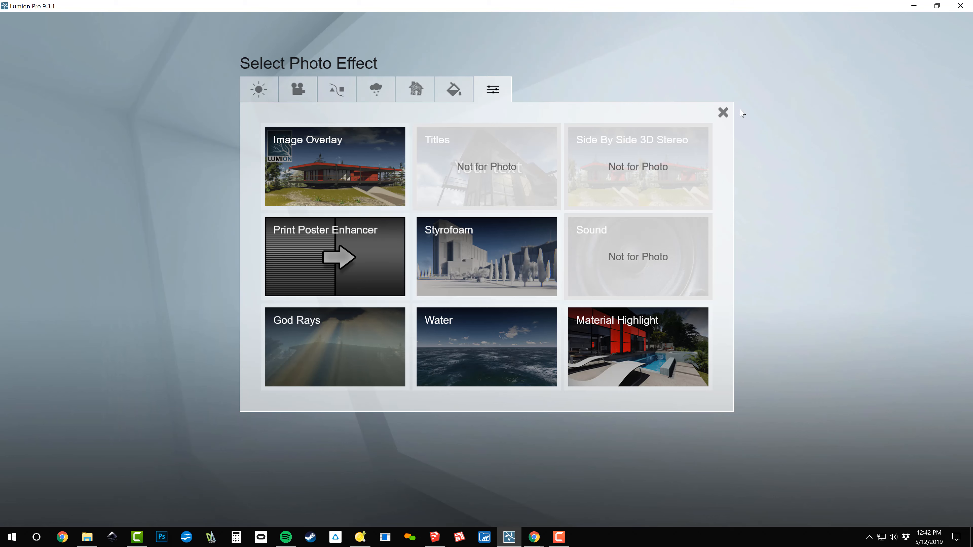
click(722, 112)
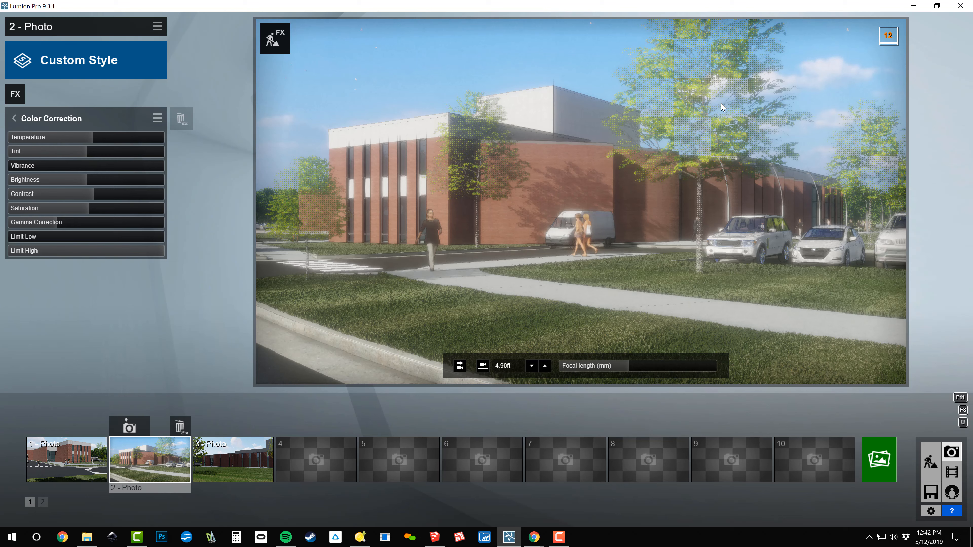
Render the current shot at Desktop size (1920x1080) and save it as a JPG named aa in the Desktop TEMP folder.
click(879, 460)
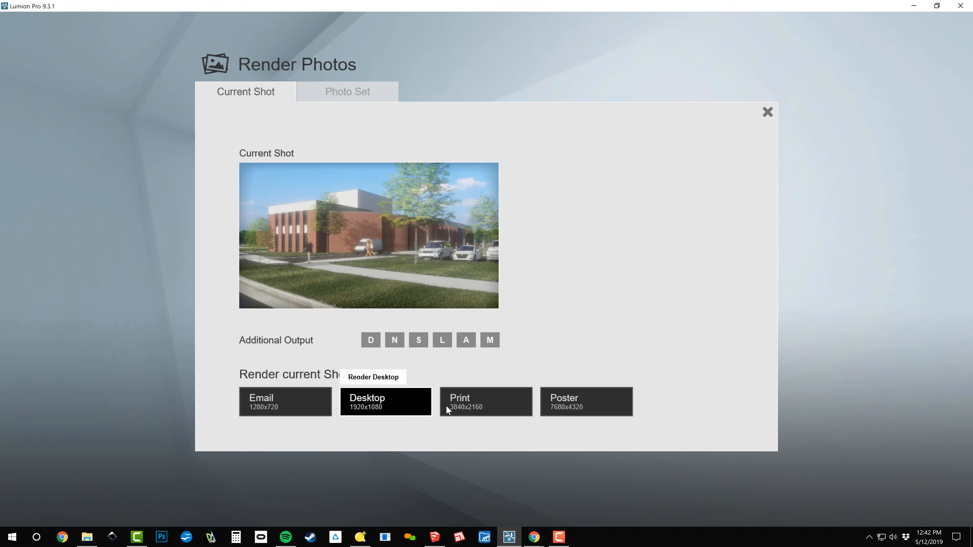
click(398, 402)
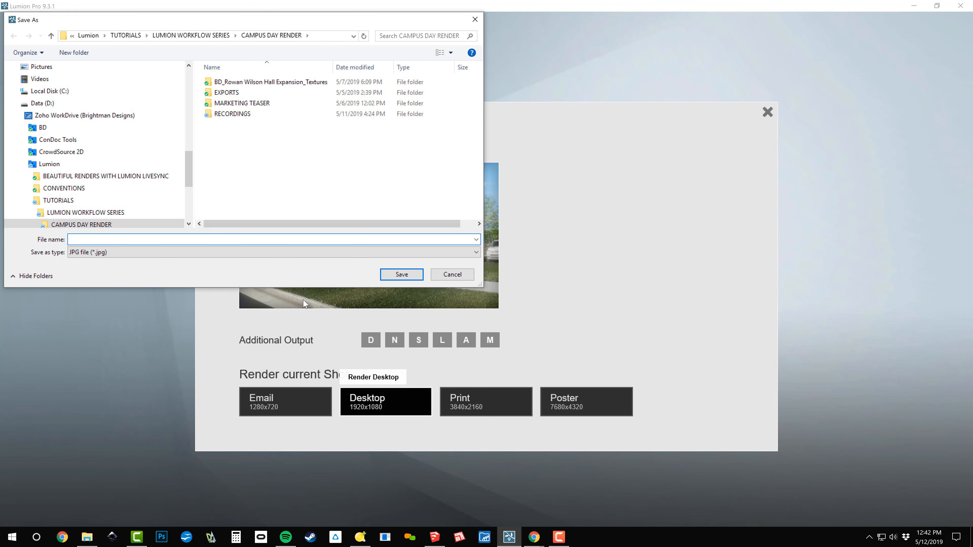
drag(188, 161, 188, 79)
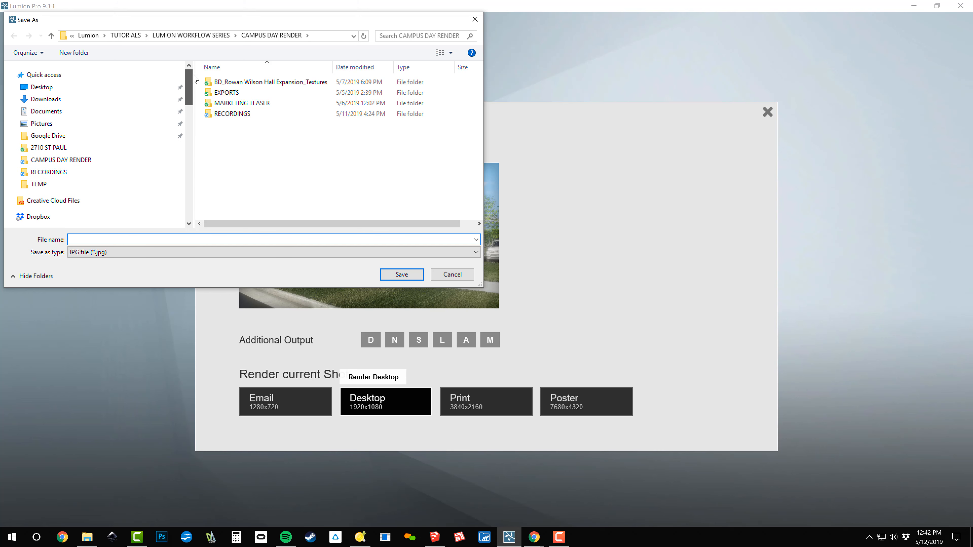
click(148, 89)
double_click(255, 83)
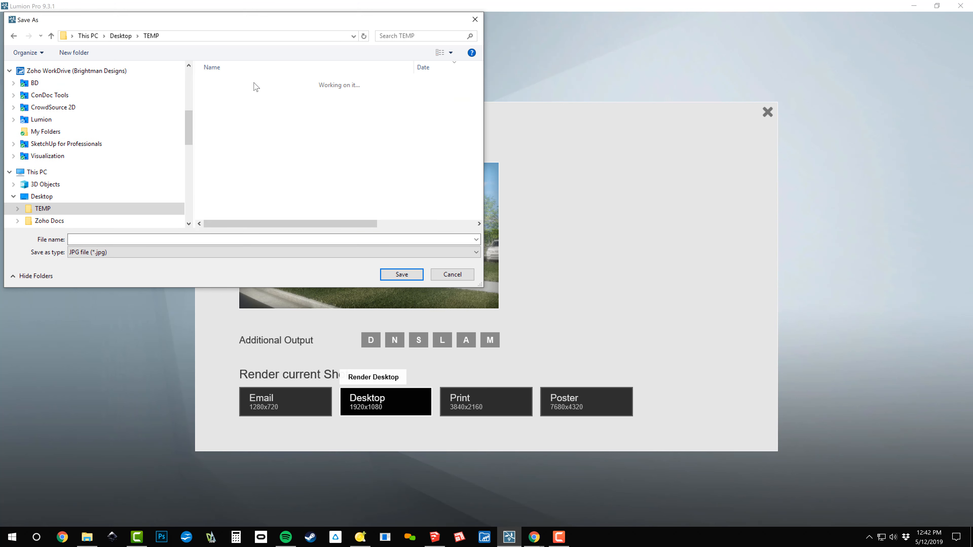
click(254, 238)
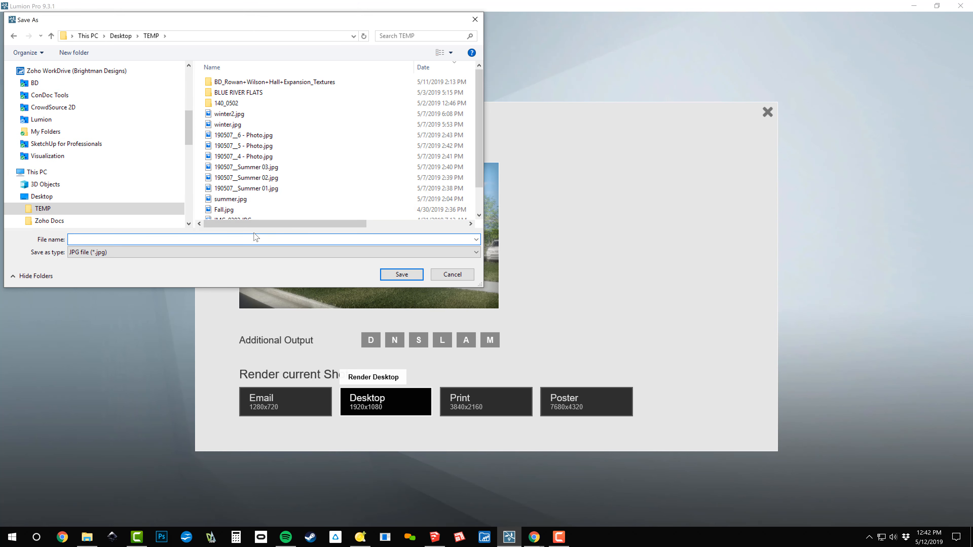
text(aa)
key(Return)
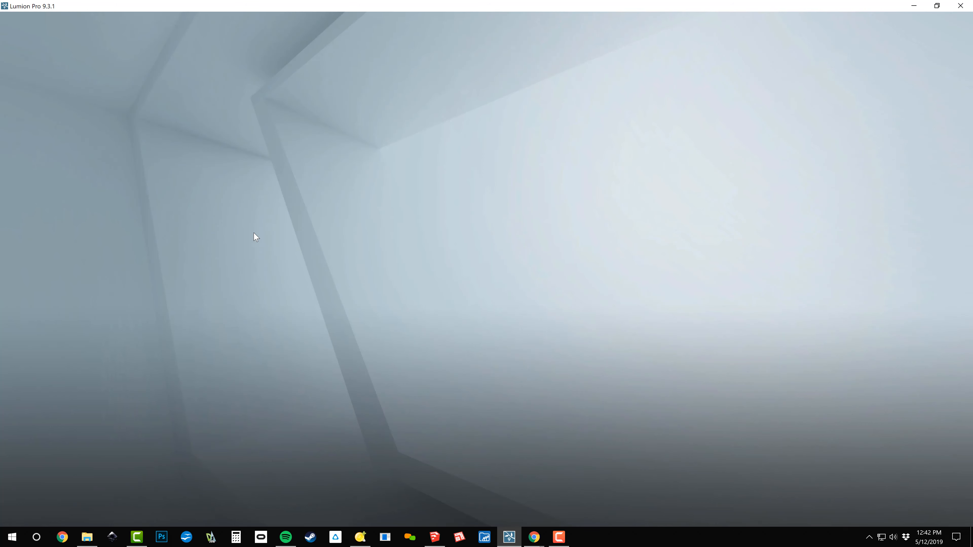
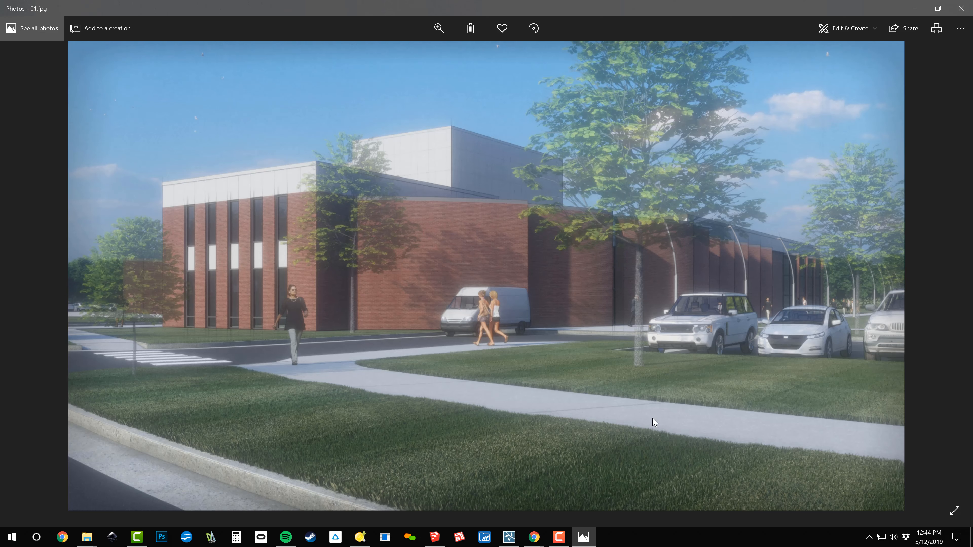
Close the rendered image and its folder, leave the finished render, and view photos 1 and 3.
click(960, 8)
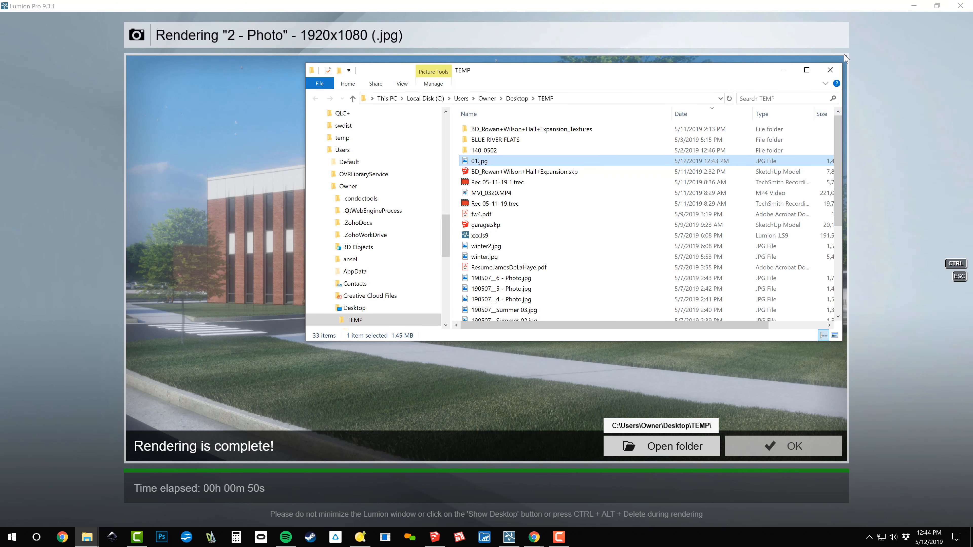
click(830, 70)
click(782, 448)
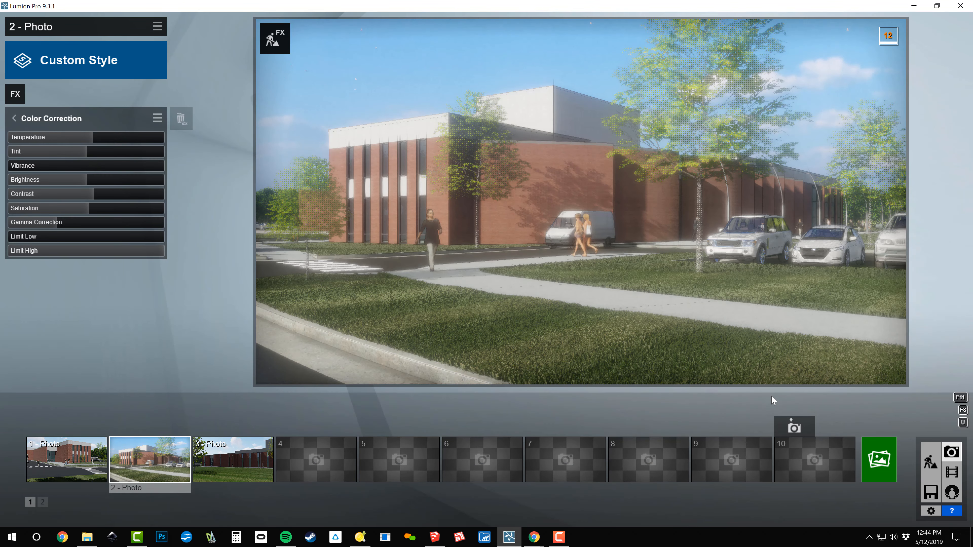
click(55, 477)
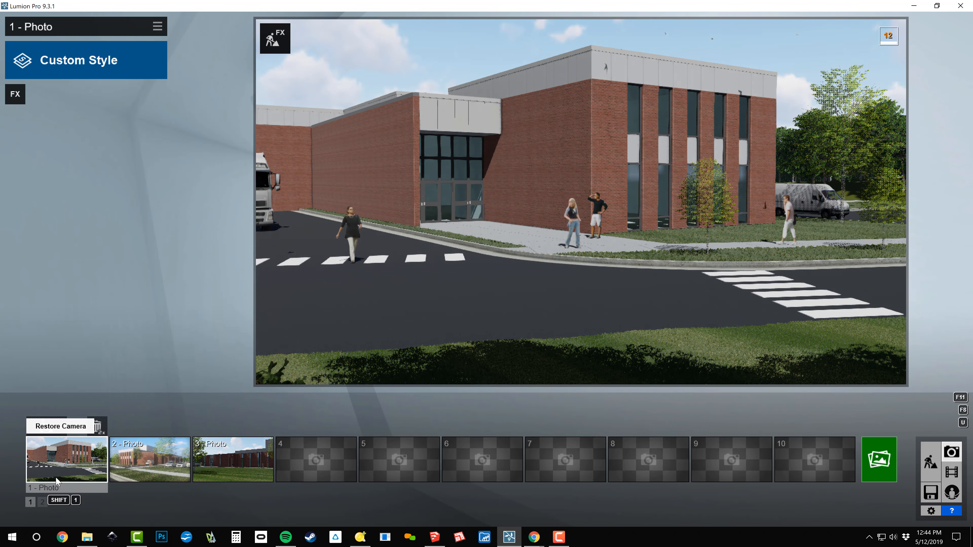
click(259, 459)
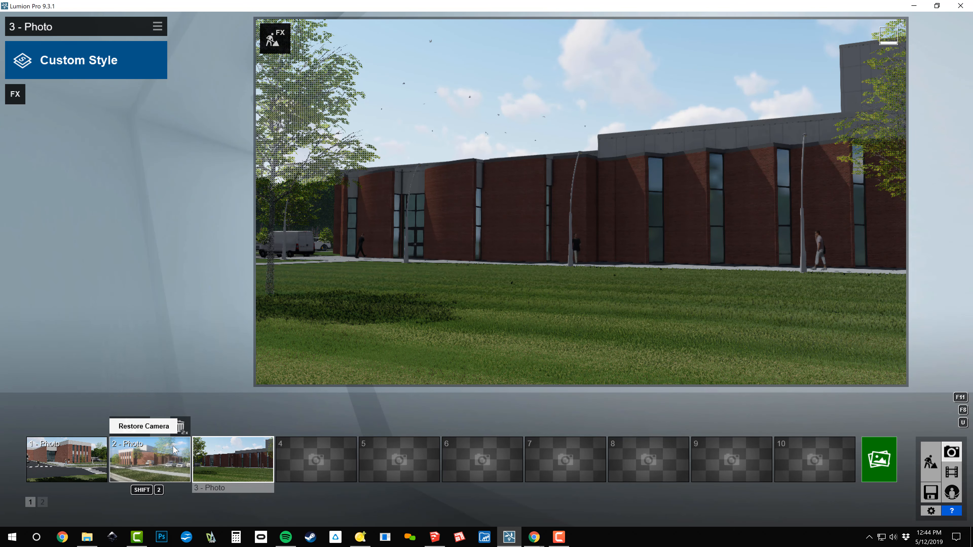
Save photo 2's effect stack as BD_Hazy Summer.lme in the Desktop TEMP folder, overwriting the existing file.
click(169, 458)
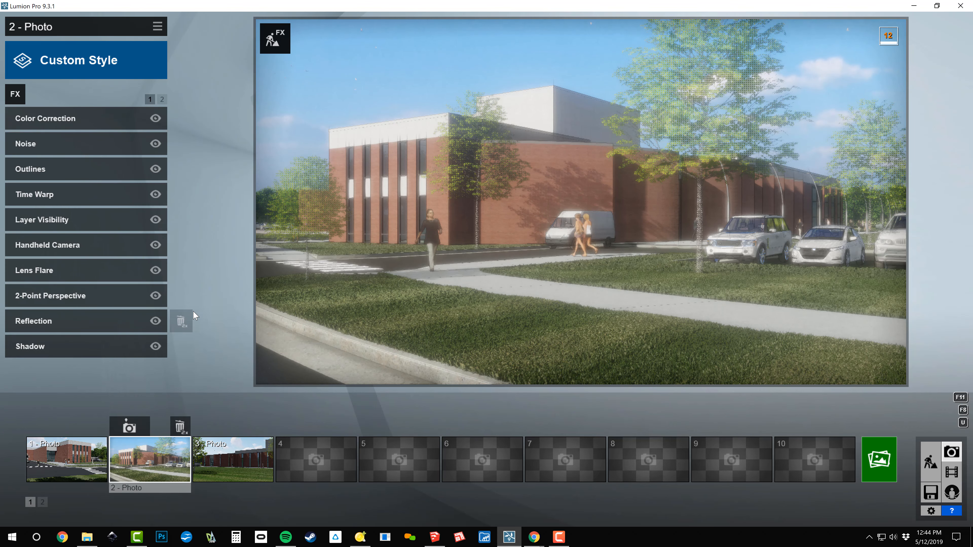
click(157, 28)
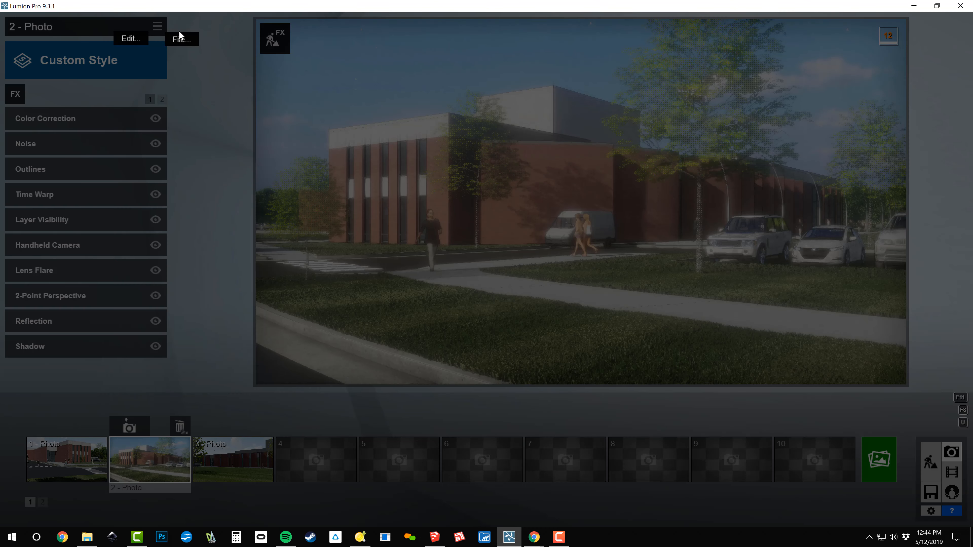
click(179, 40)
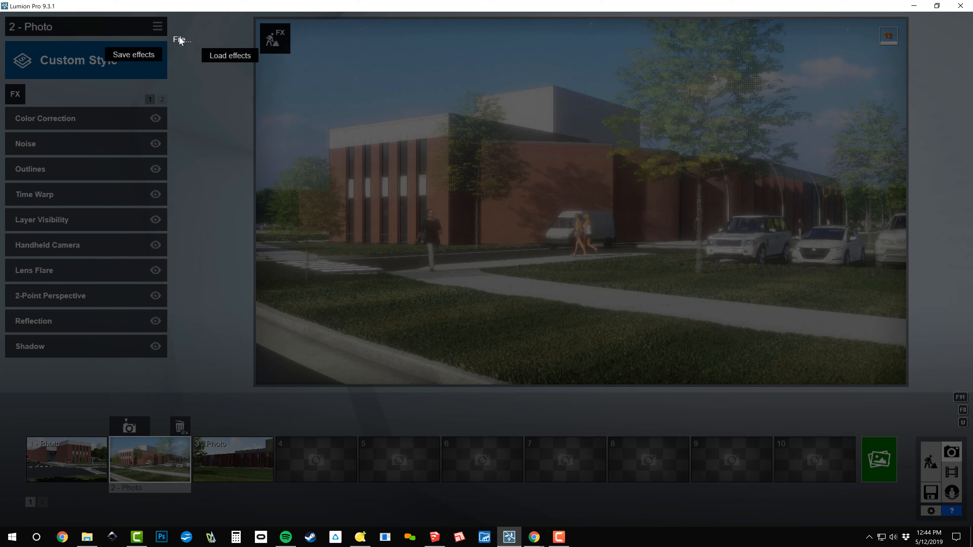
click(141, 54)
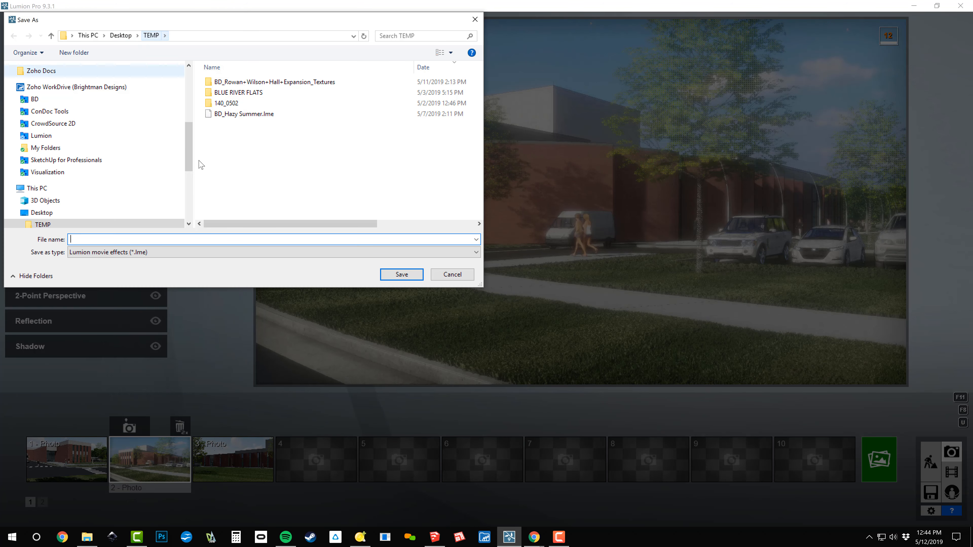
click(232, 115)
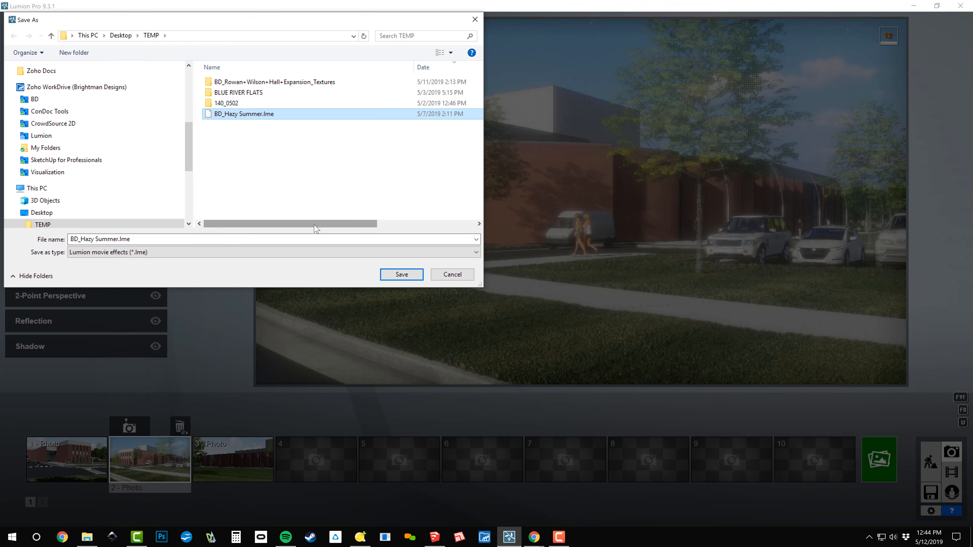
click(402, 274)
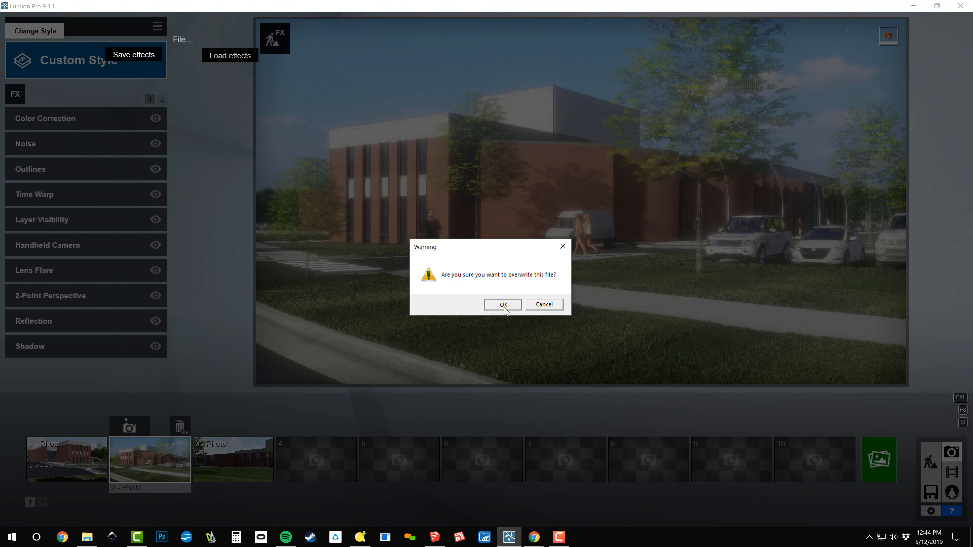
click(502, 305)
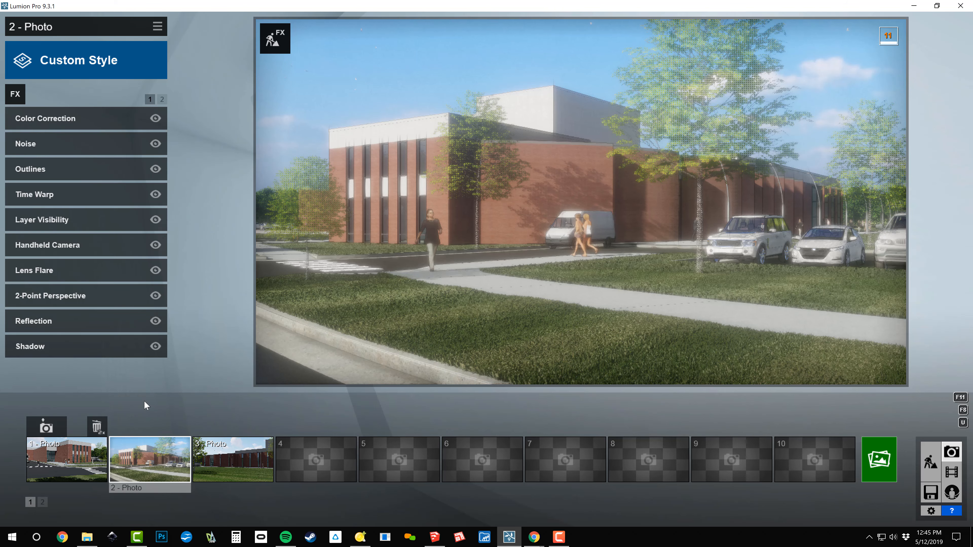
Load the saved effects file BD_Hazy Summer.lme onto photo 1.
click(71, 468)
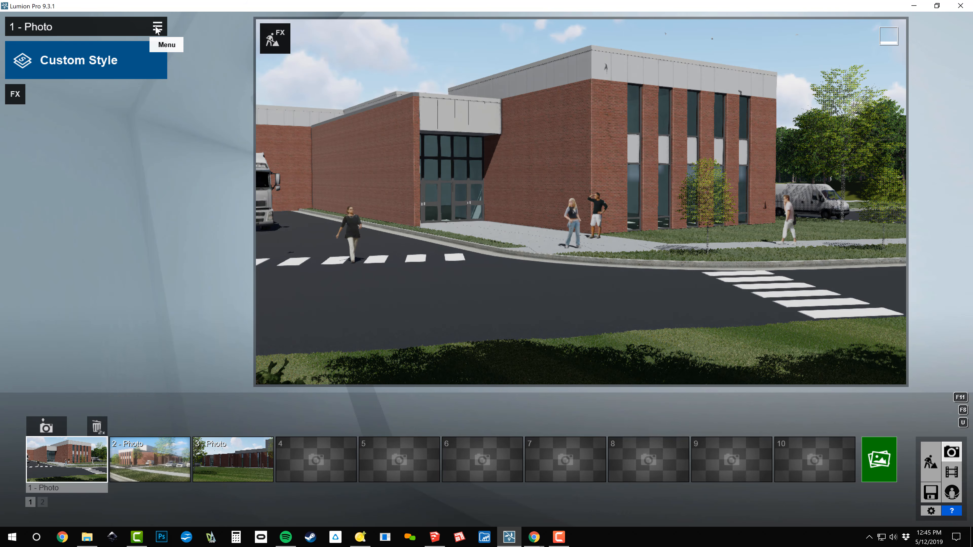
click(156, 28)
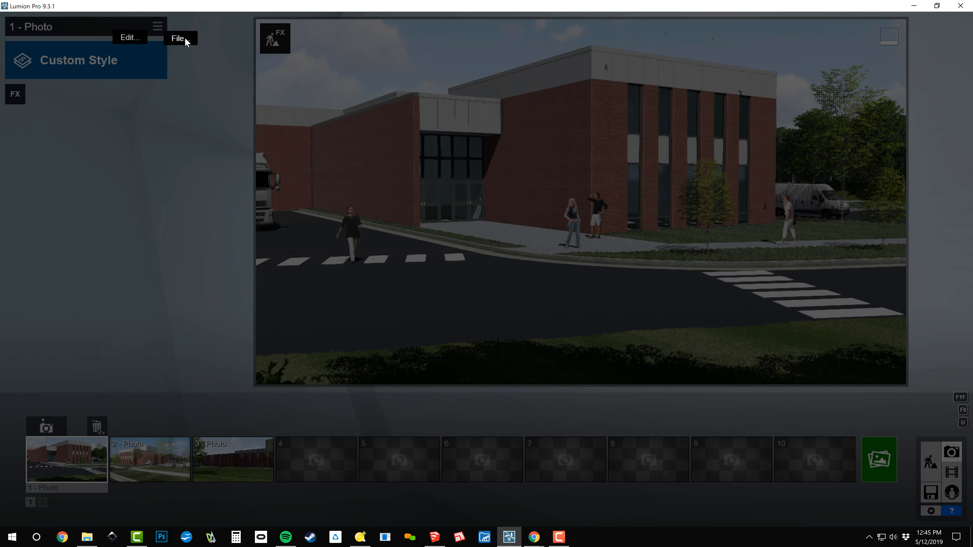
mouse_move(185, 39)
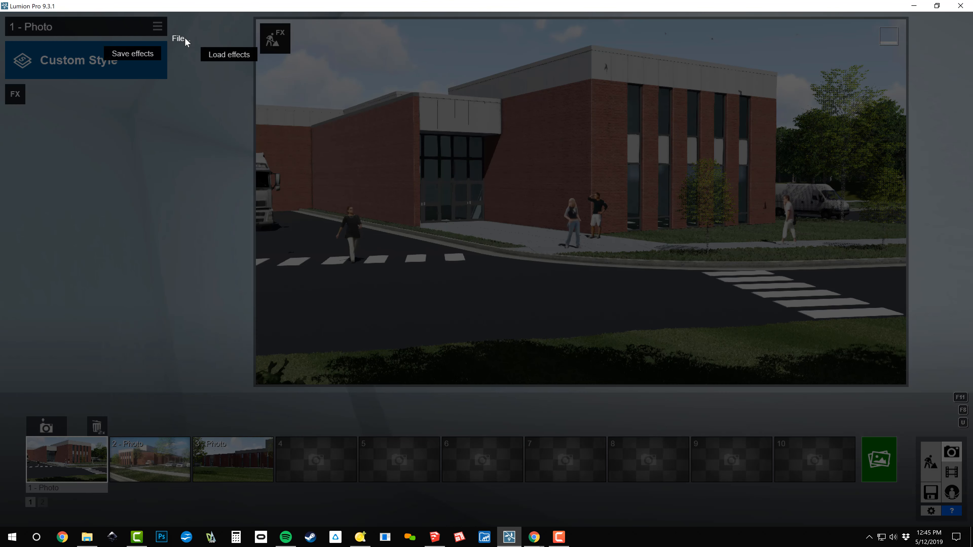
click(216, 57)
click(192, 115)
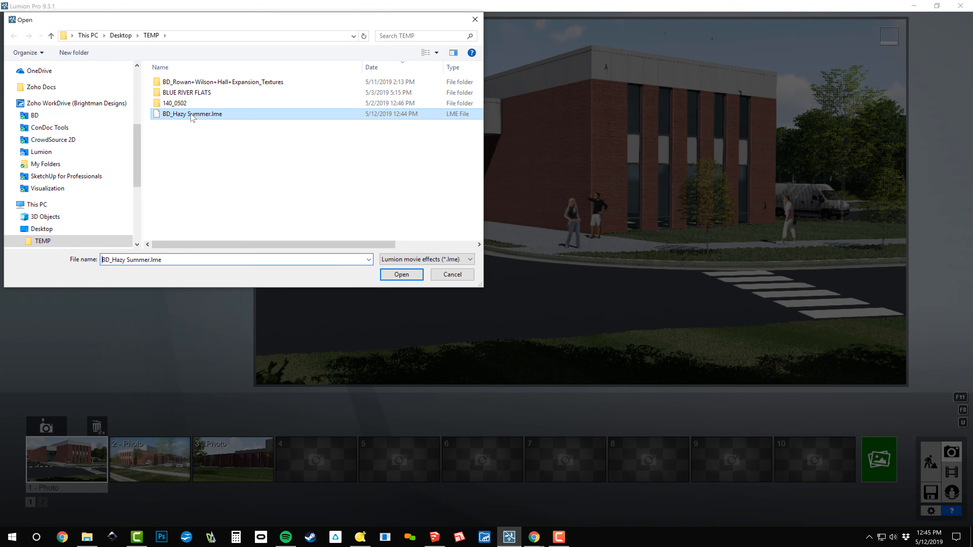
click(402, 277)
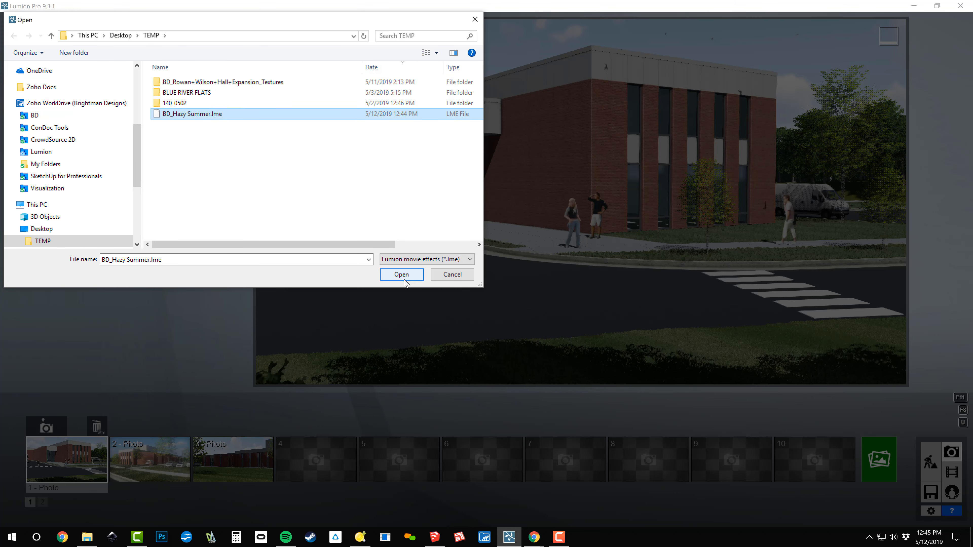
click(401, 274)
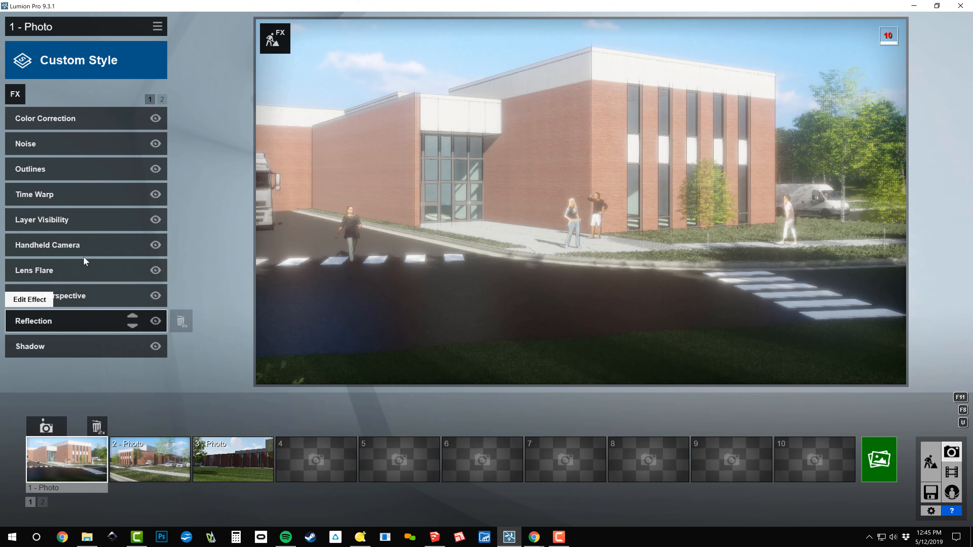
Adjust photo 1's Real Skies Heading, trying values from -139.1 to -9.4 and settling between -58.4 and -46.8.
click(162, 101)
click(100, 147)
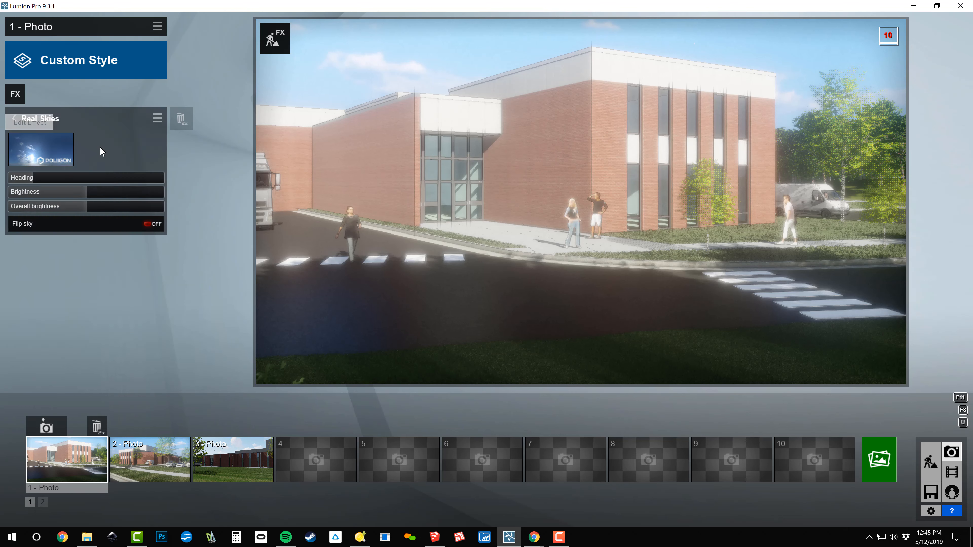
mouse_move(30, 178)
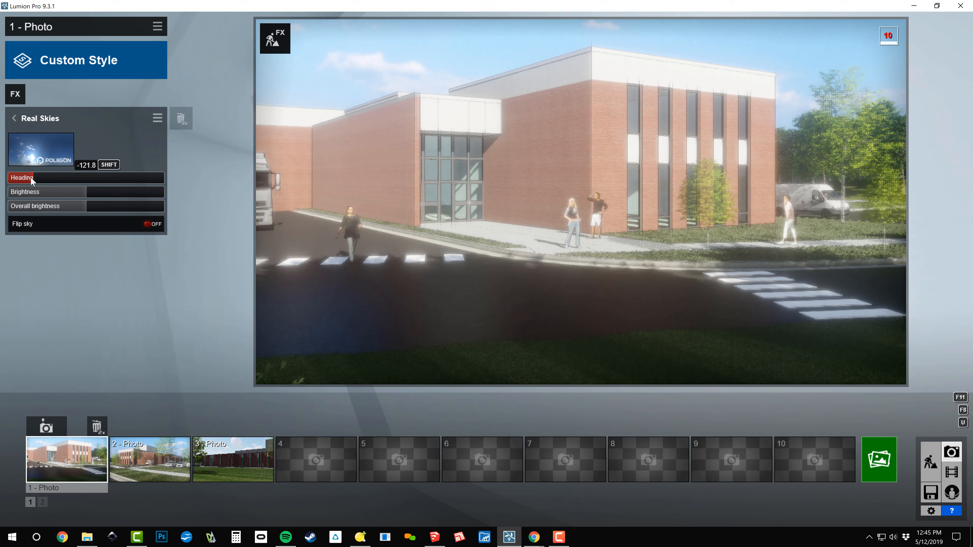
drag(30, 178, 26, 177)
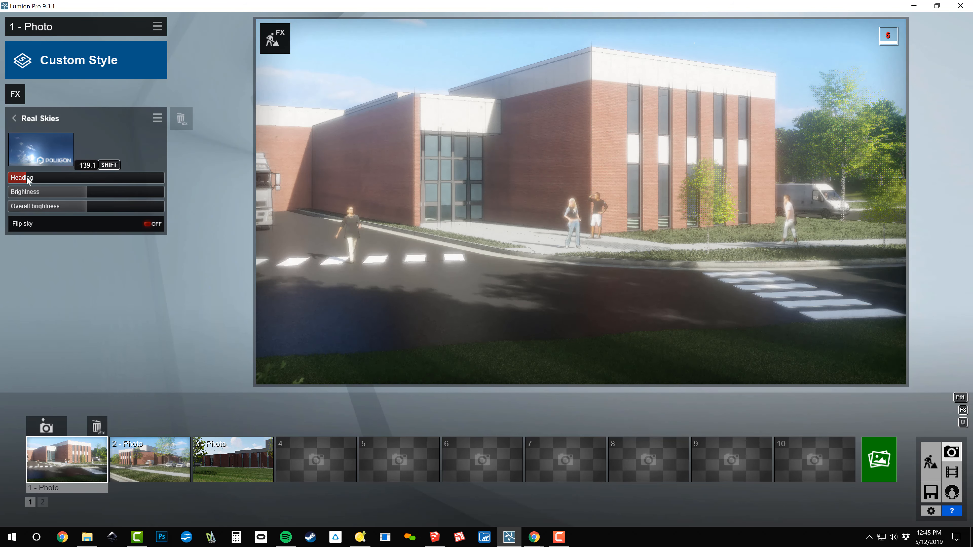
drag(42, 184, 63, 184)
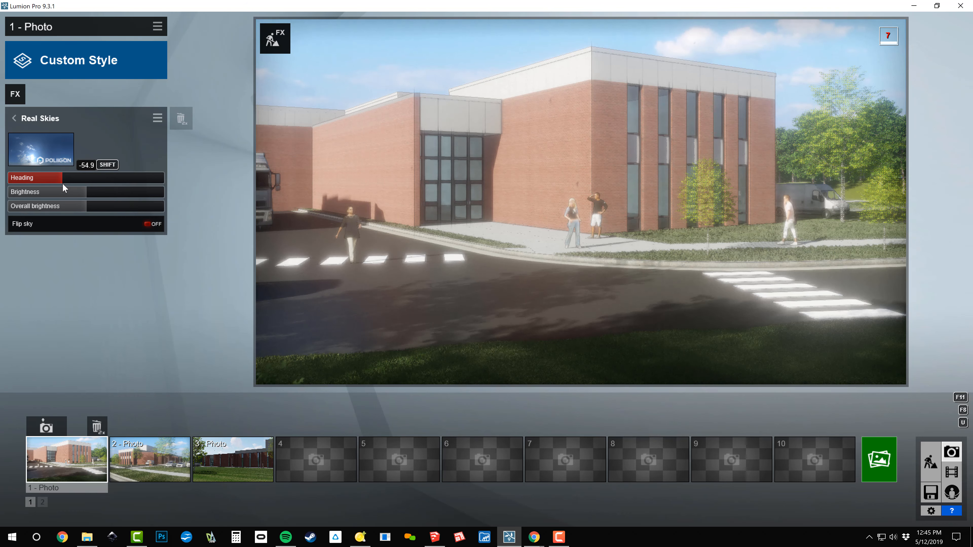
click(83, 184)
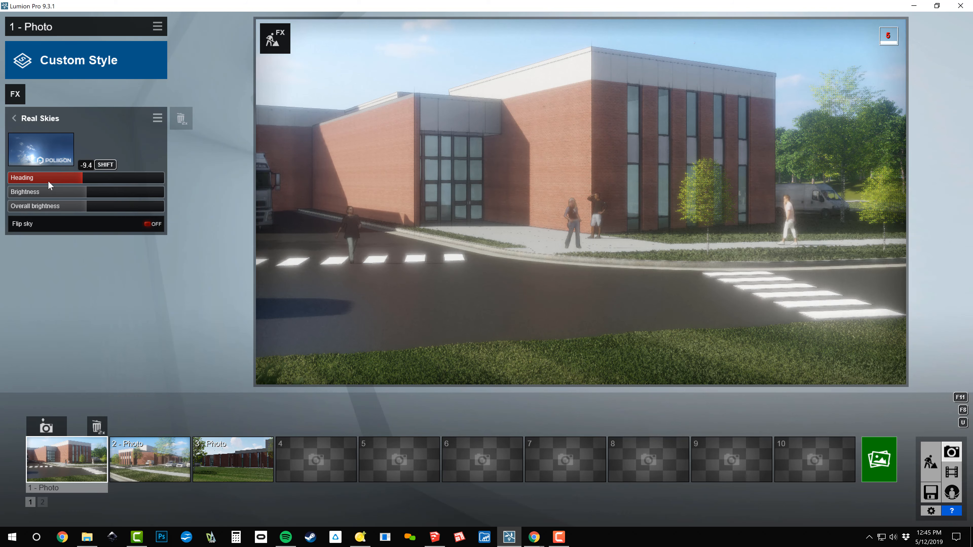
click(45, 181)
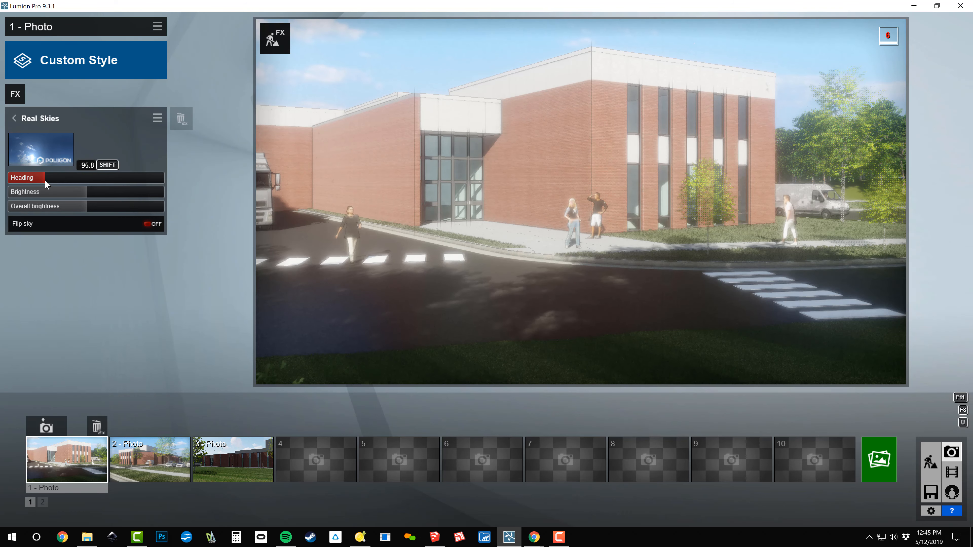
click(60, 184)
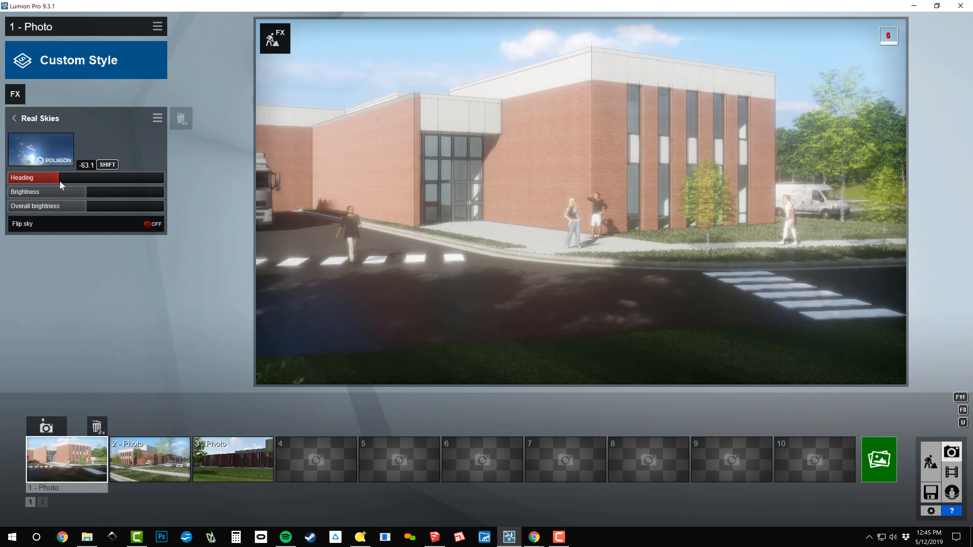
click(66, 181)
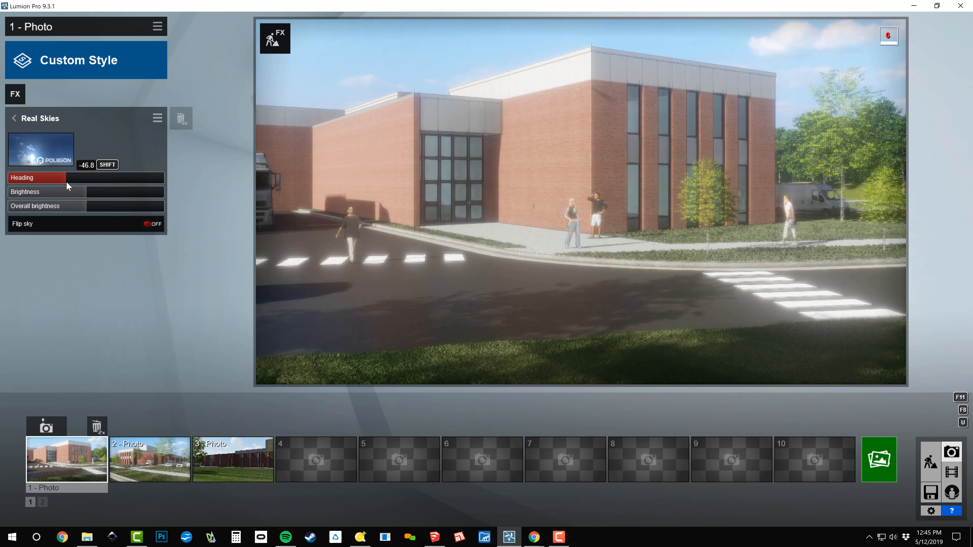
click(62, 182)
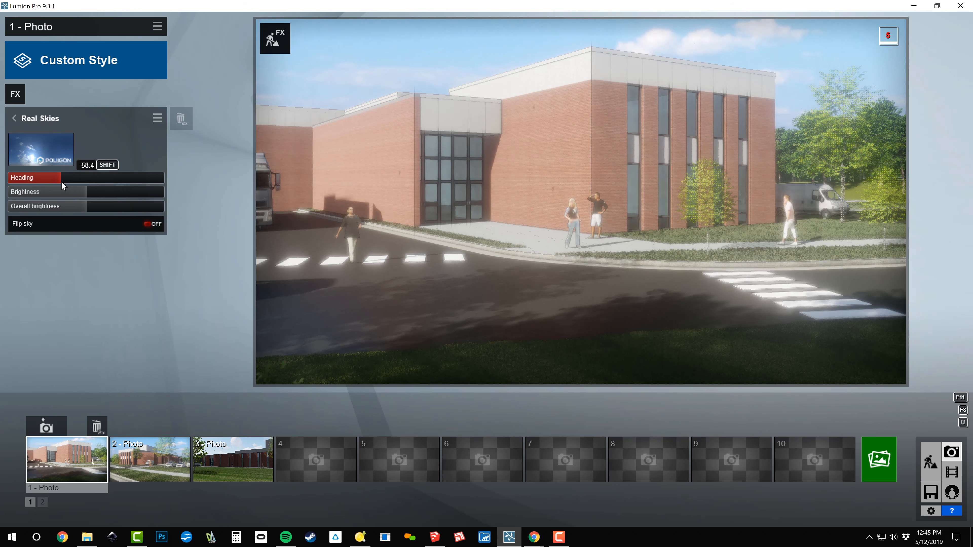
click(64, 182)
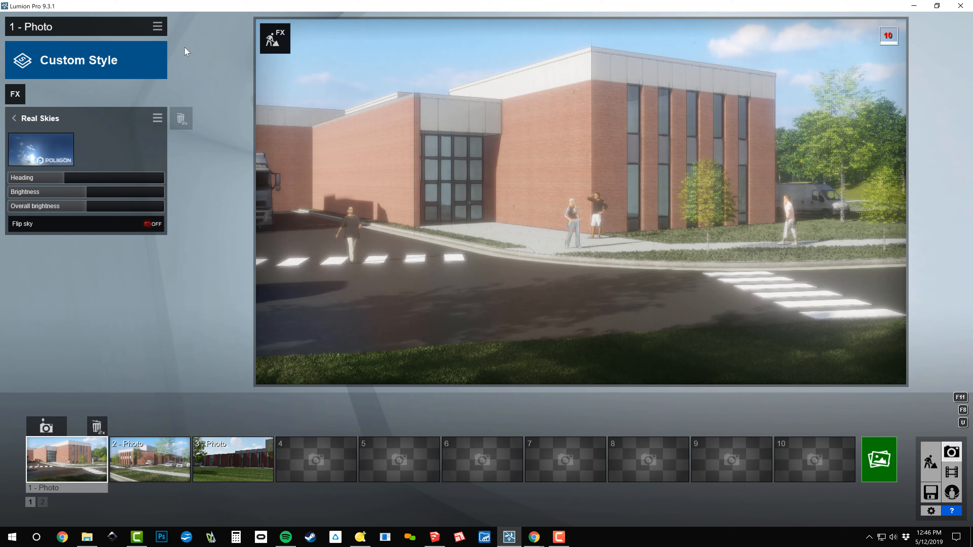
Copy the complete effect stack of photo 1.
click(157, 28)
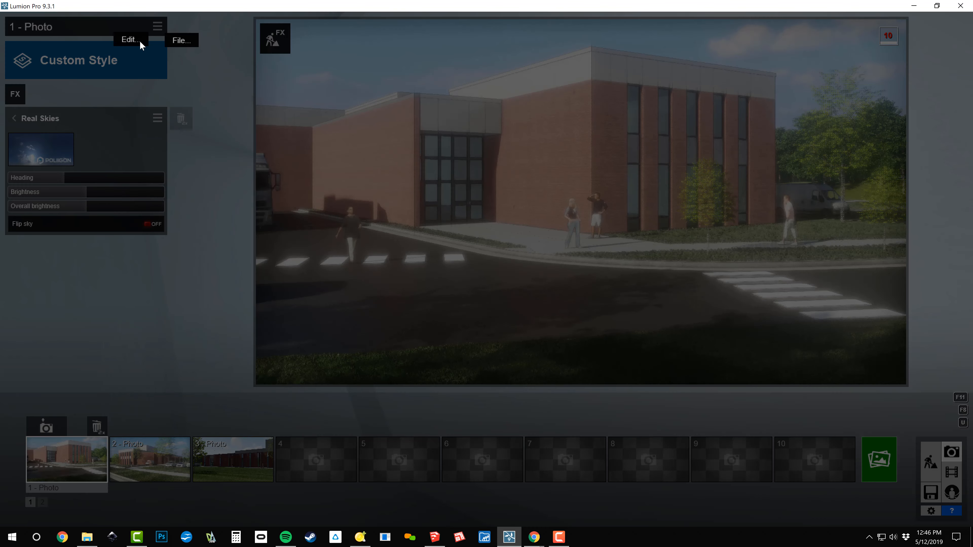
mouse_move(129, 39)
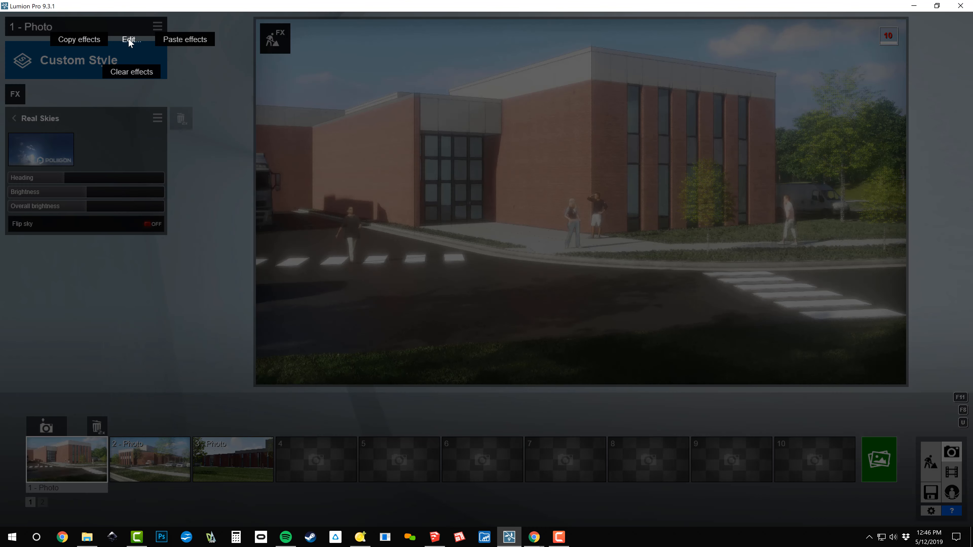
click(84, 41)
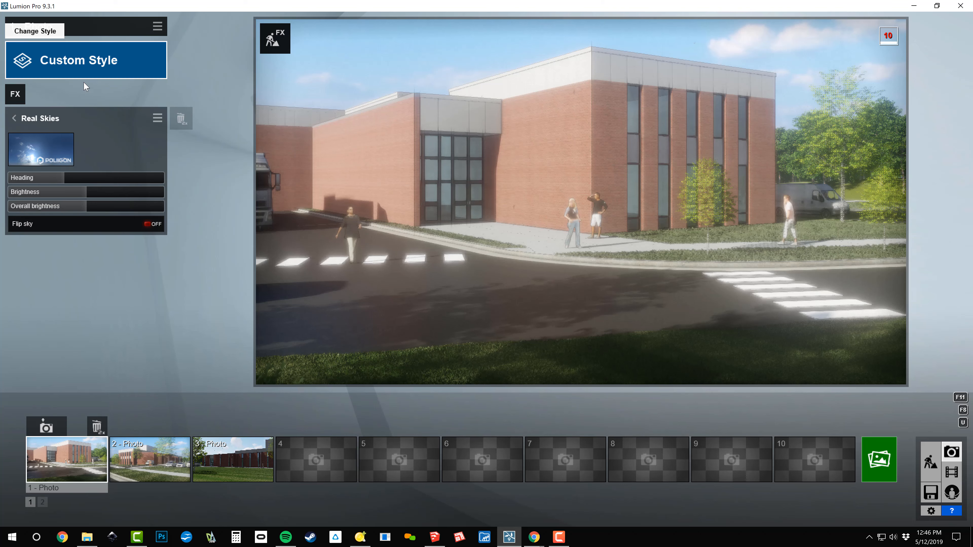
Paste the copied effect stack onto photo 3 and restore that photo's saved camera view.
mouse_move(218, 466)
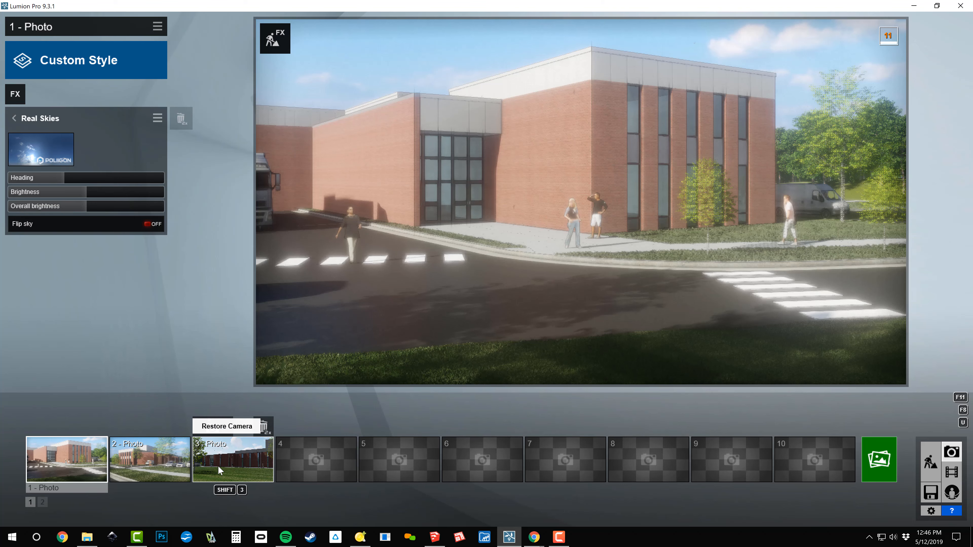
click(219, 465)
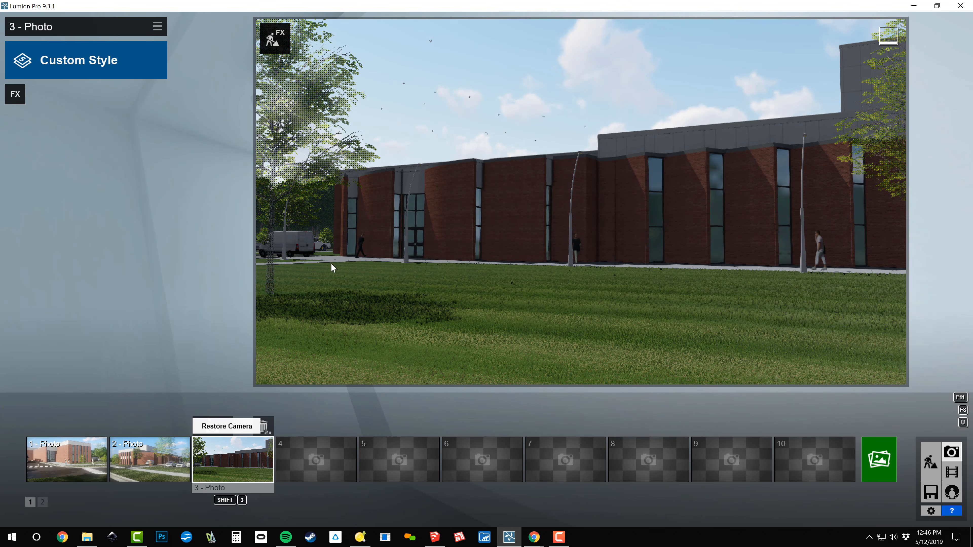
right_drag(496, 264, 147, 58)
click(156, 26)
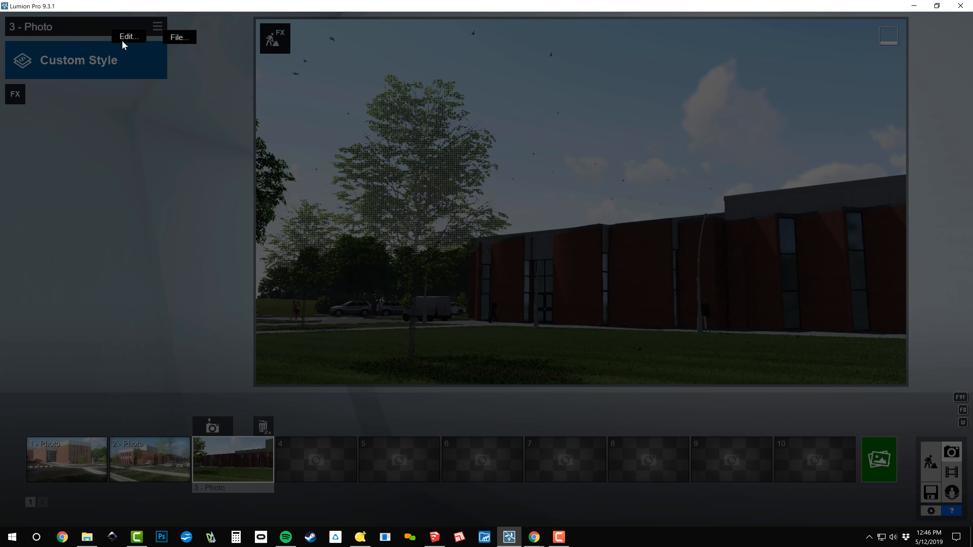
mouse_move(122, 38)
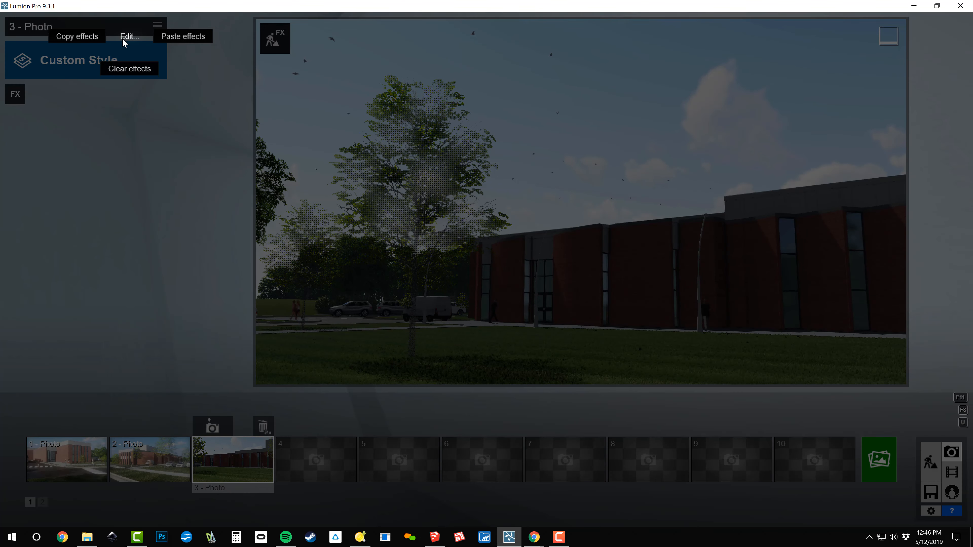
click(174, 36)
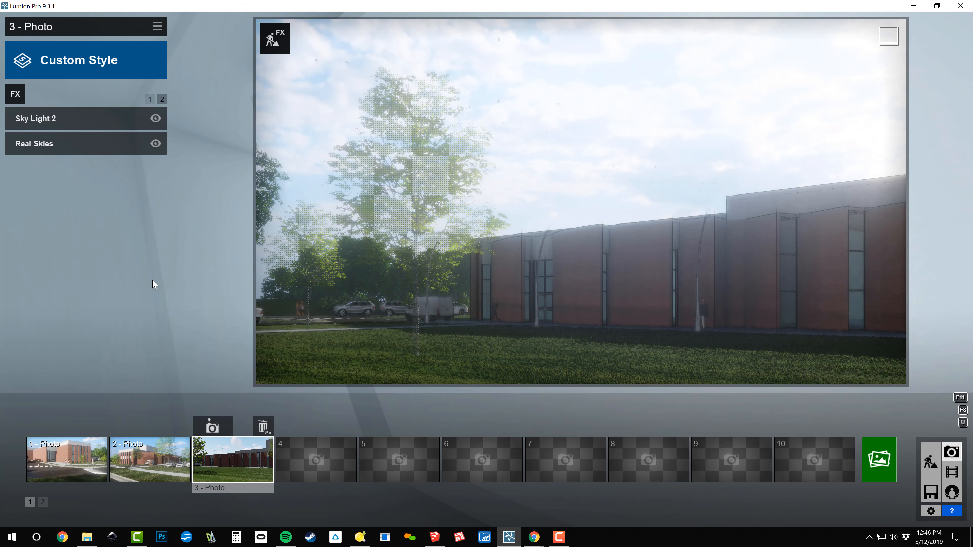
click(242, 459)
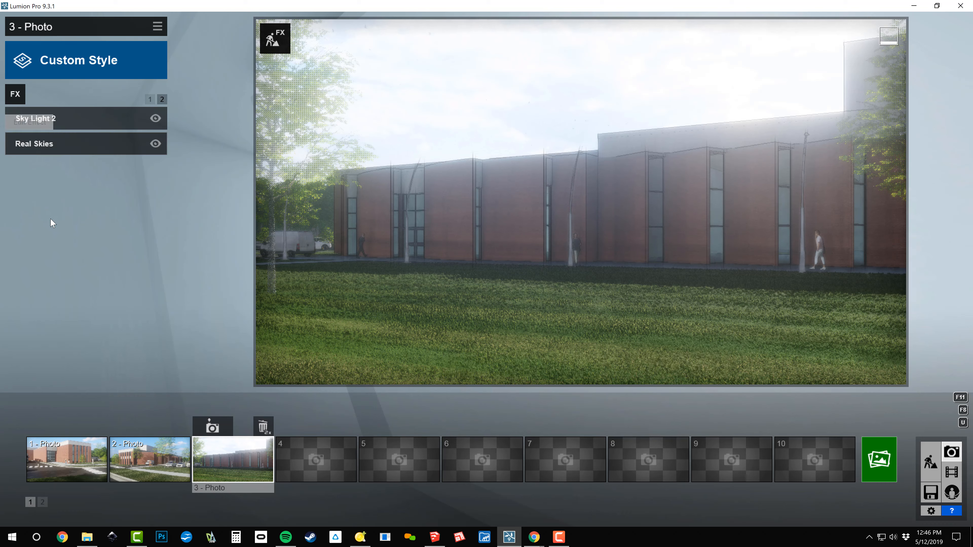
Set photo 3's Real Skies Heading to 163.6 and nudge it slightly lower.
click(46, 145)
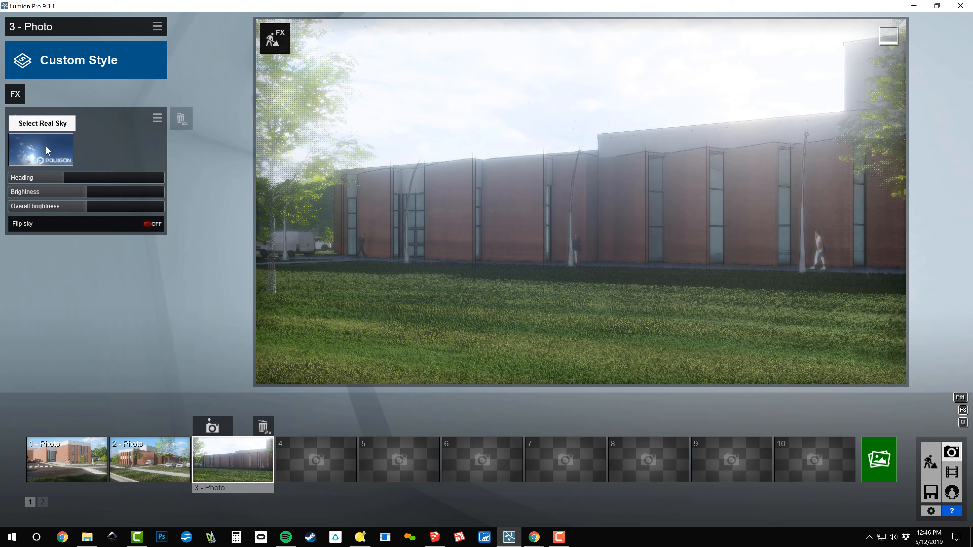
drag(73, 181, 157, 191)
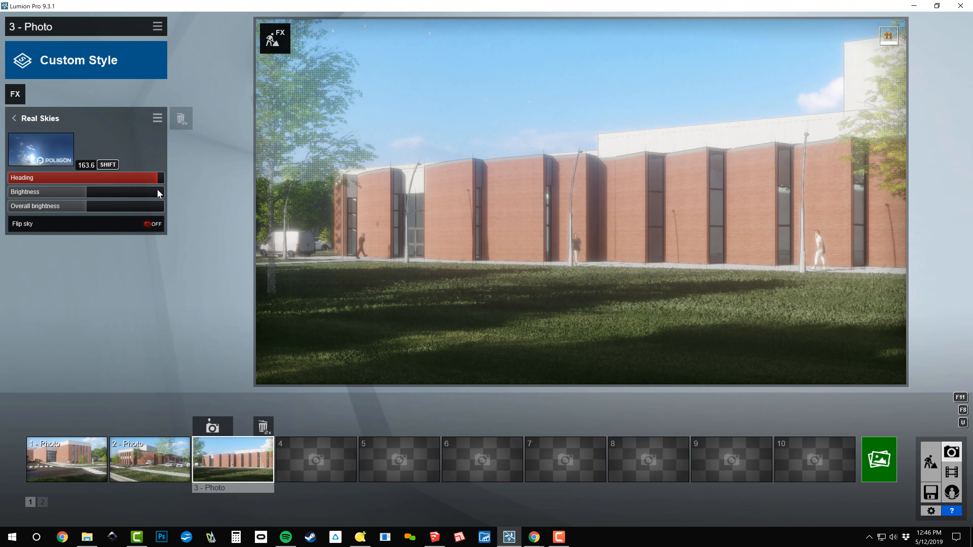
drag(157, 191, 154, 190)
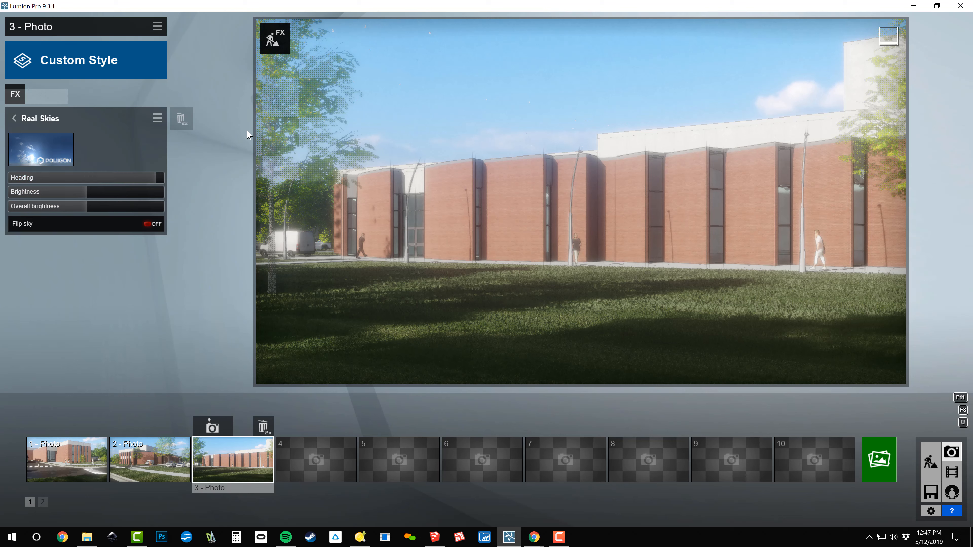
Examine the Time Warp effect already in use on photo 3 by picking it from the Scene and Animation effects.
click(50, 121)
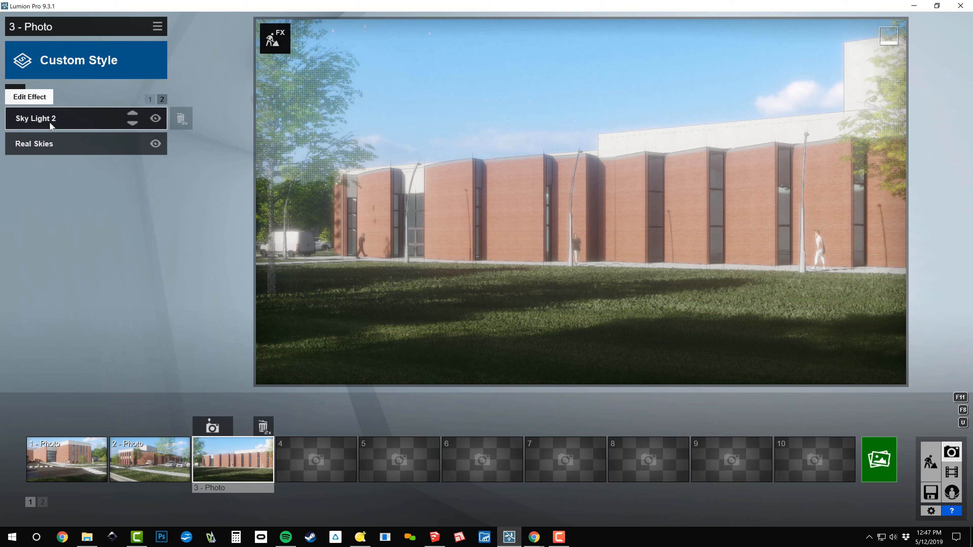
click(150, 99)
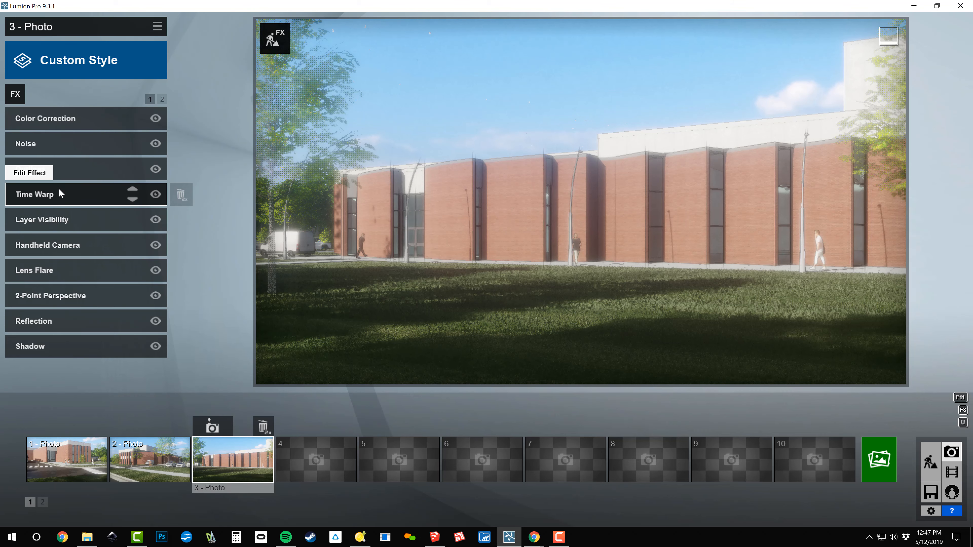
click(16, 95)
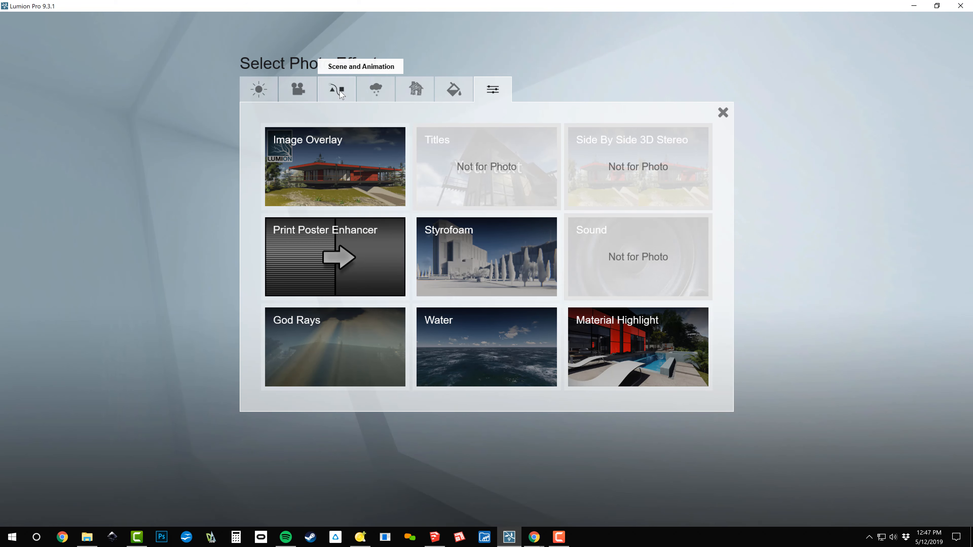
click(340, 93)
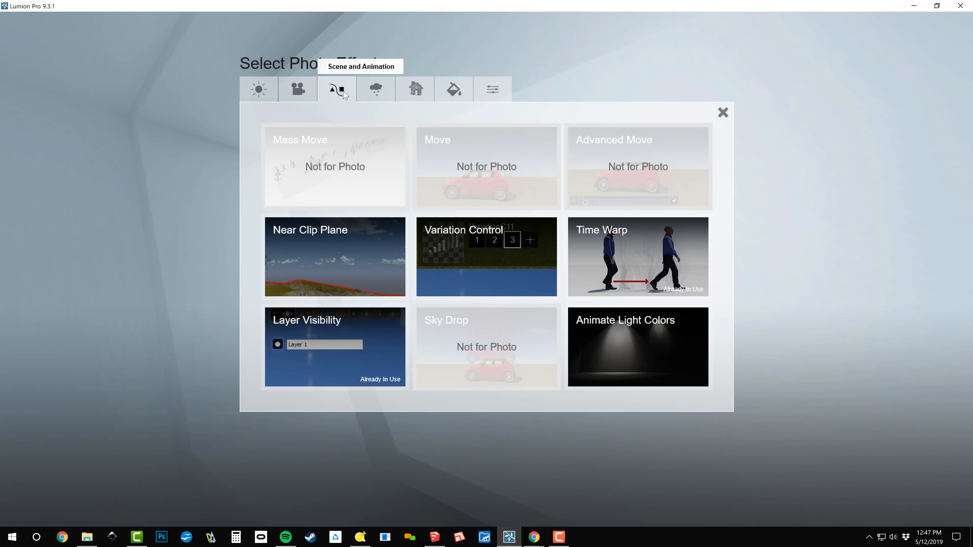
click(686, 264)
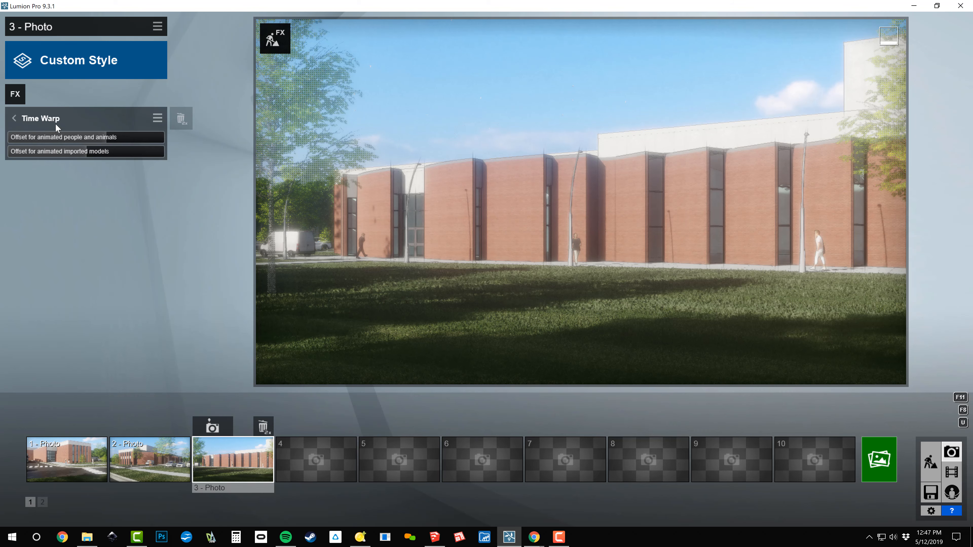
click(44, 117)
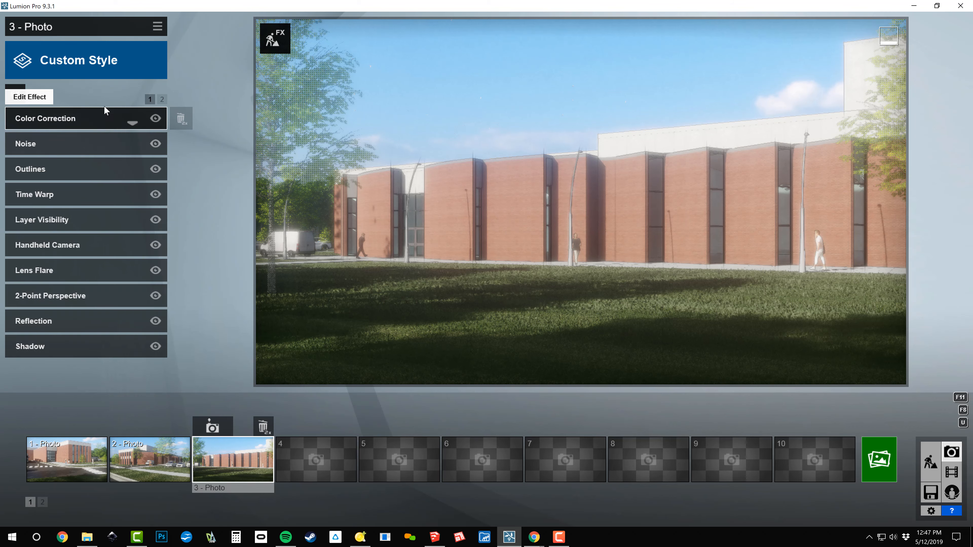
Readjust photo 3's Real Skies Heading, trying 66.6 and settling close to the upper end of its range.
click(21, 90)
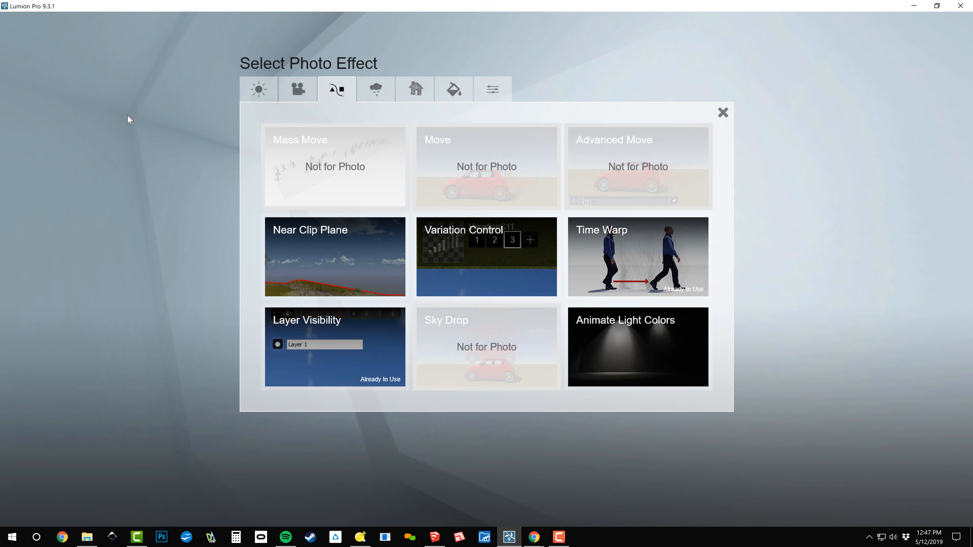
click(256, 90)
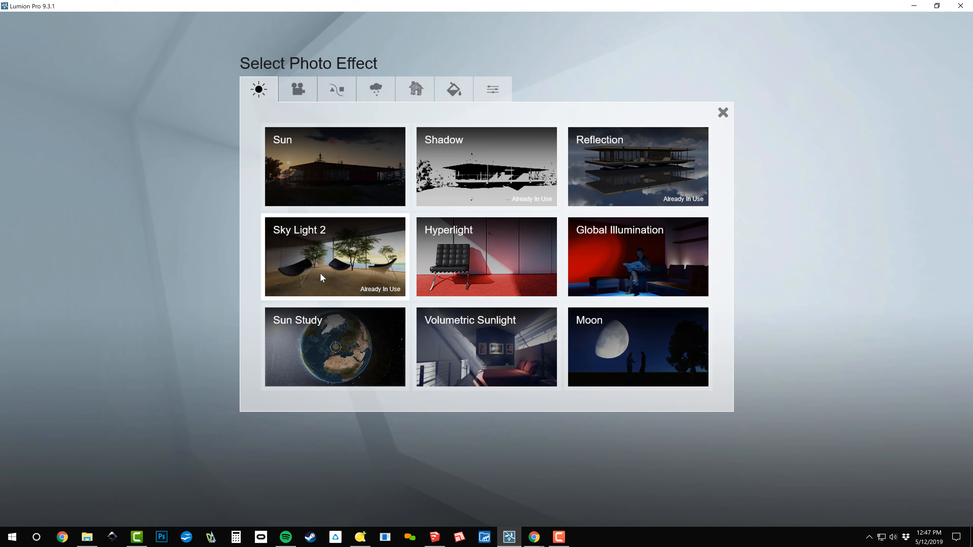
click(376, 89)
click(344, 155)
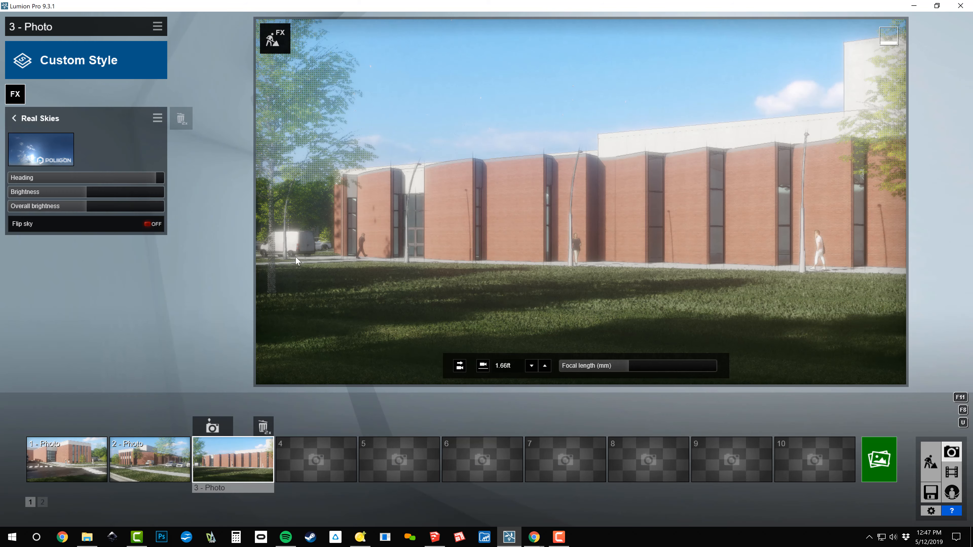
drag(96, 179, 116, 186)
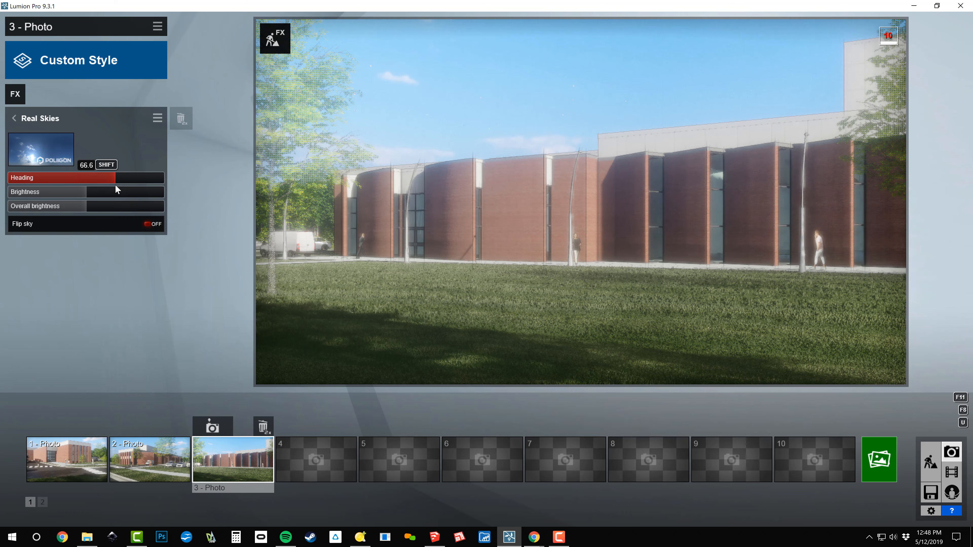
drag(116, 186, 138, 186)
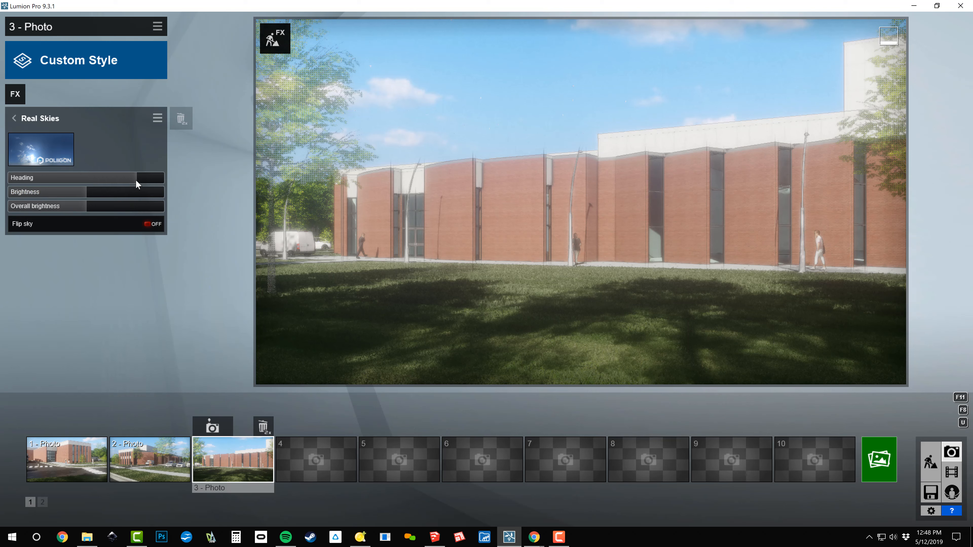
drag(136, 178, 157, 177)
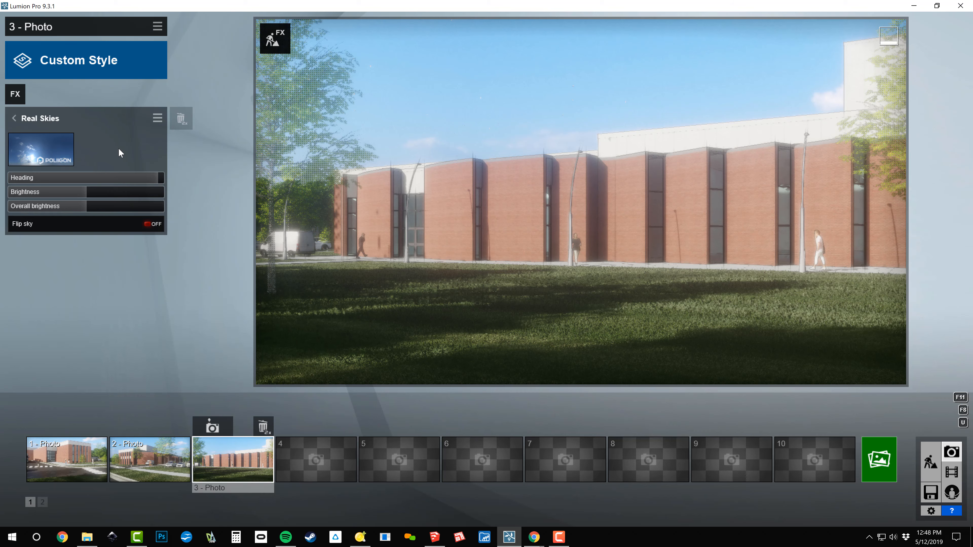
Raise the Brightness of photo 3's Shadow effect to slightly above 0.5.
click(16, 96)
click(256, 87)
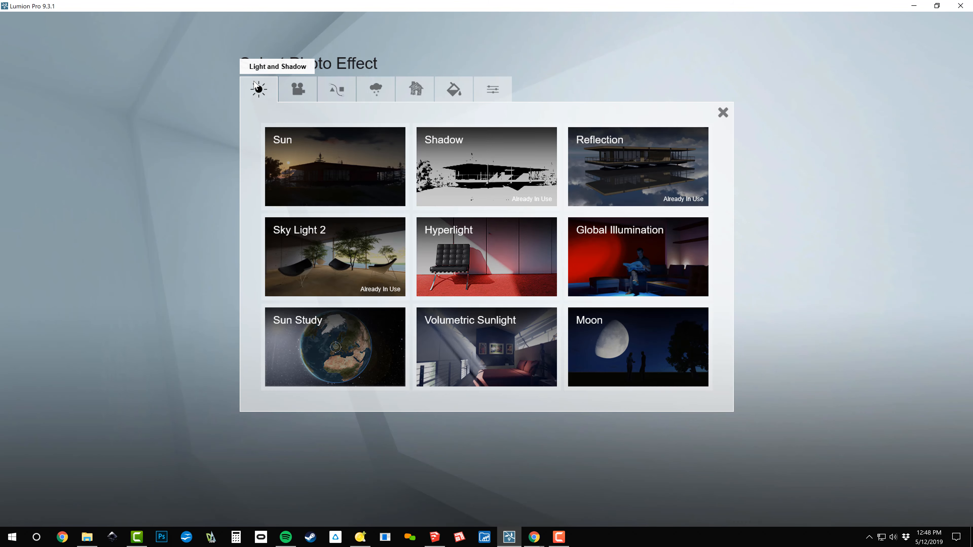
click(495, 170)
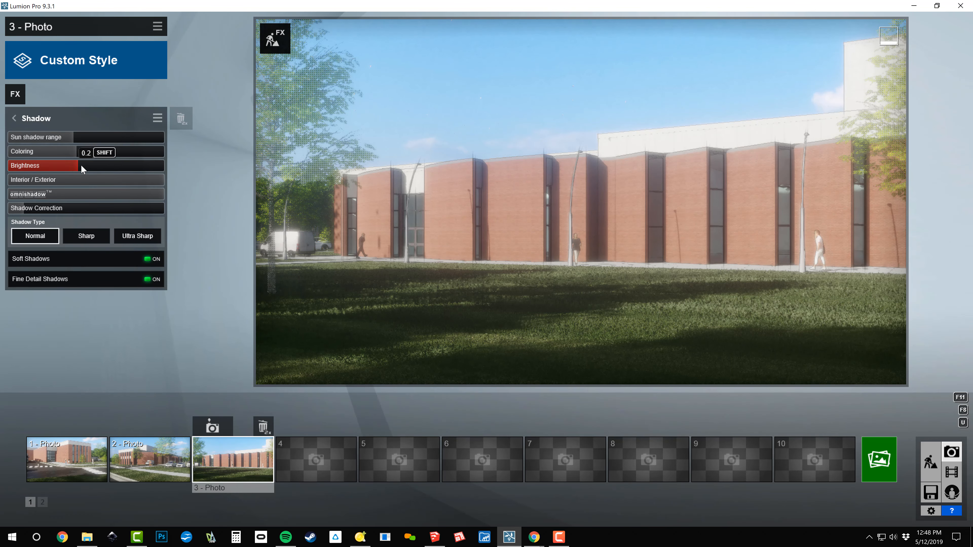
drag(92, 170, 135, 194)
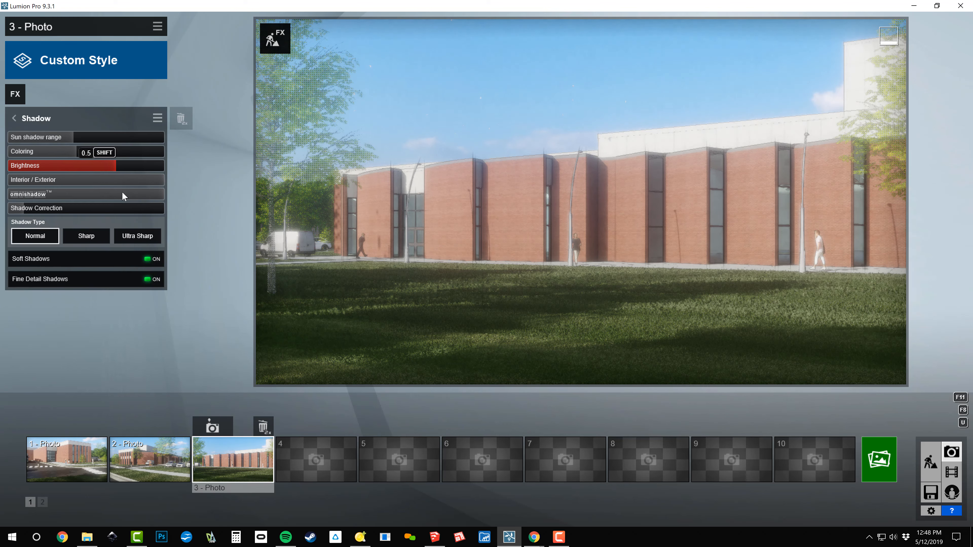
drag(122, 192, 146, 180)
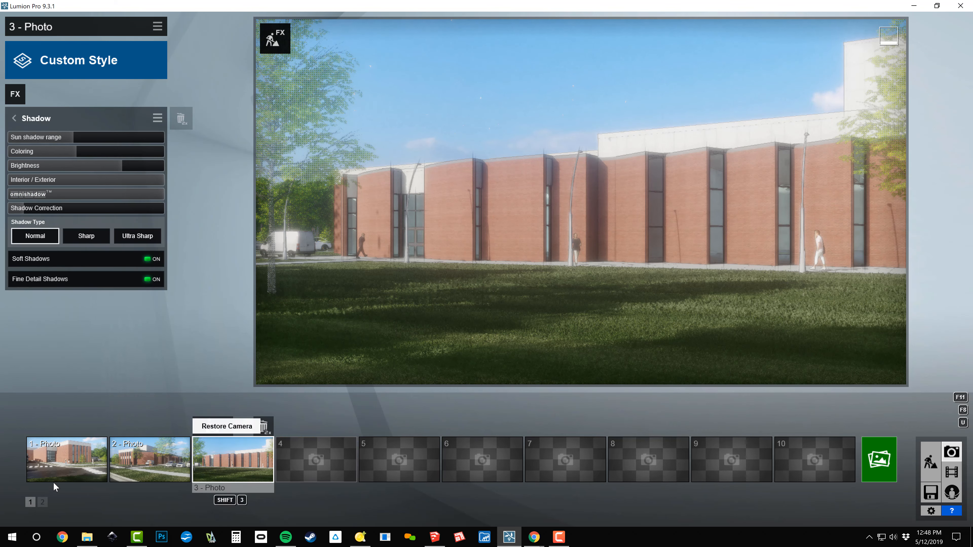
Compare the looks of photos 1 and 2 and return to photo 3.
click(52, 468)
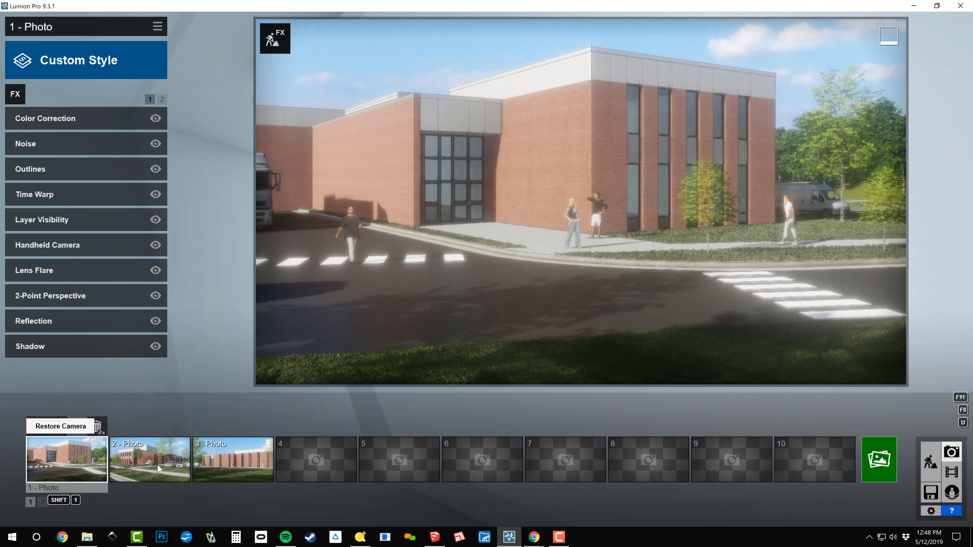
click(170, 470)
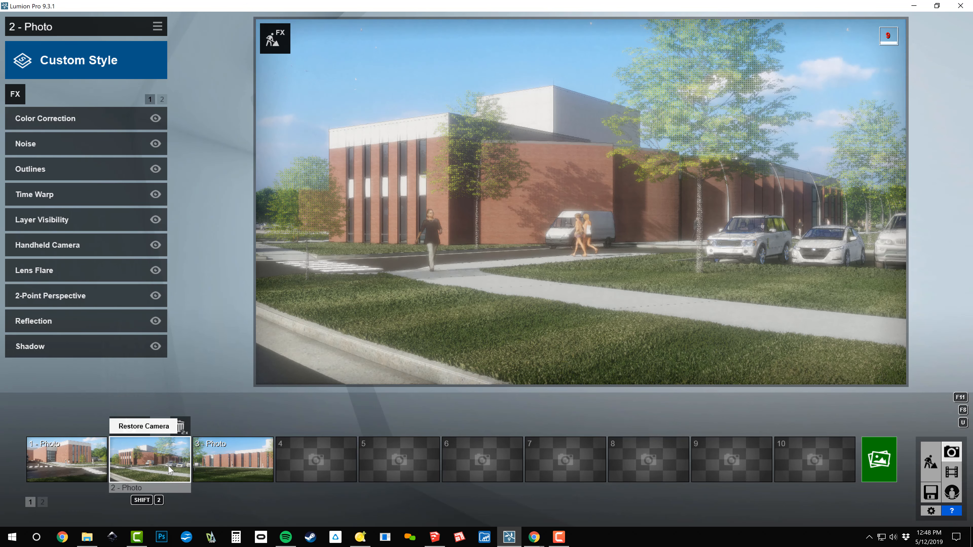
click(233, 466)
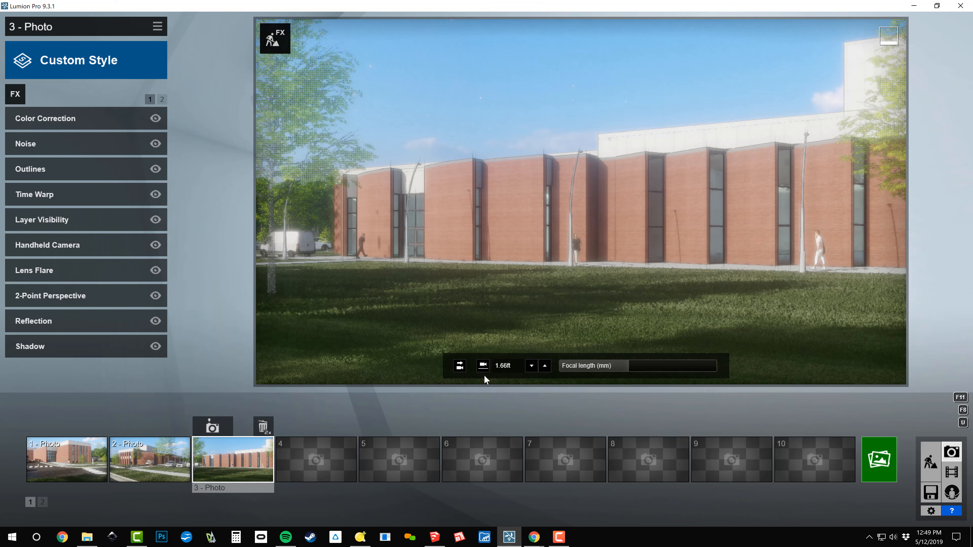
Set up a photo set render and rename the first photo as 01 - Summer.
click(879, 460)
click(363, 93)
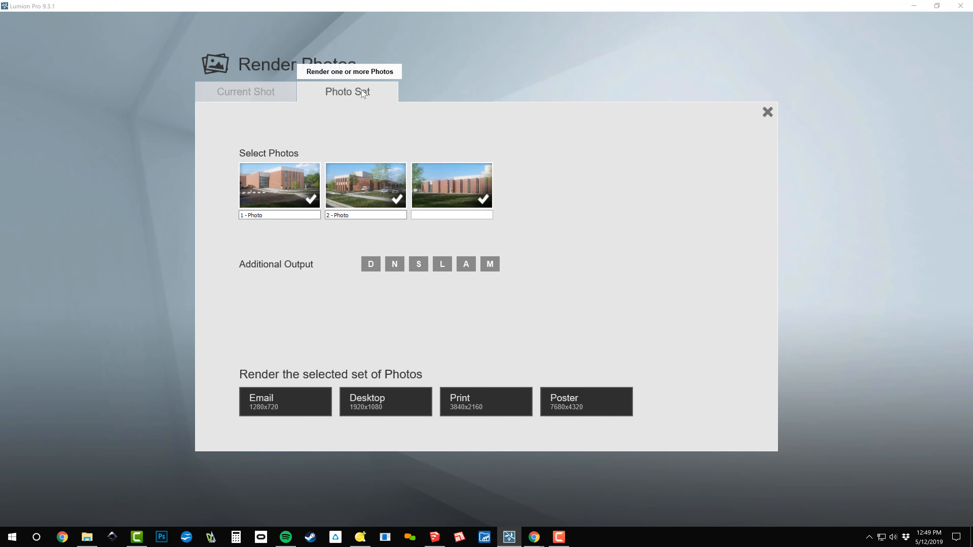
click(282, 217)
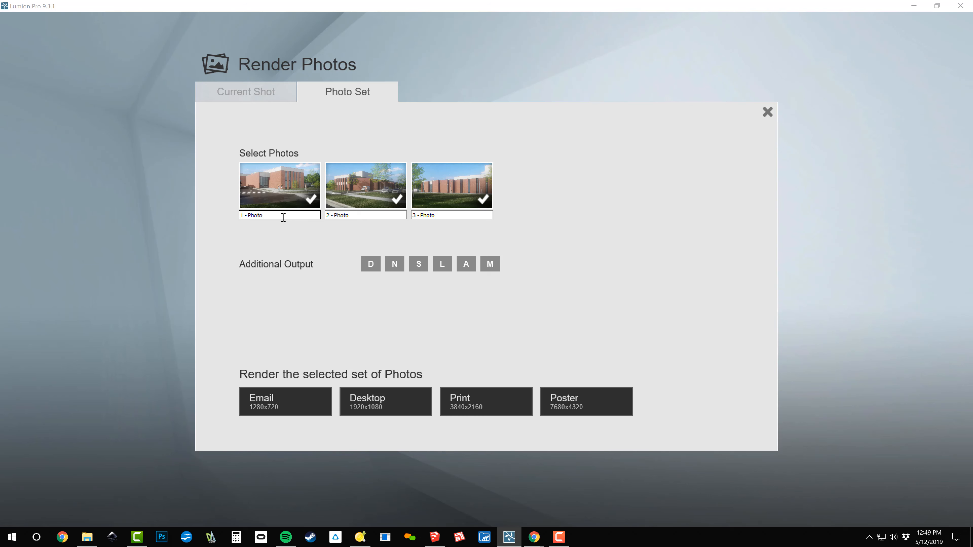
drag(296, 217, 228, 220)
text(s1 - SUMME)
key(BackSpace)
key(BackSpace)
key(BackSpace)
key(BackSpace)
text(ummer)
key(Tab)
Rename the second photo in the render set as 02 - Summer.
key(BackSpace)
key(BackSpace)
key(BackSpace)
key(BackSpace)
key(BackSpace)
key(BackSpace)
key(BackSpace)
key(BackSpace)
key(BackSpace)
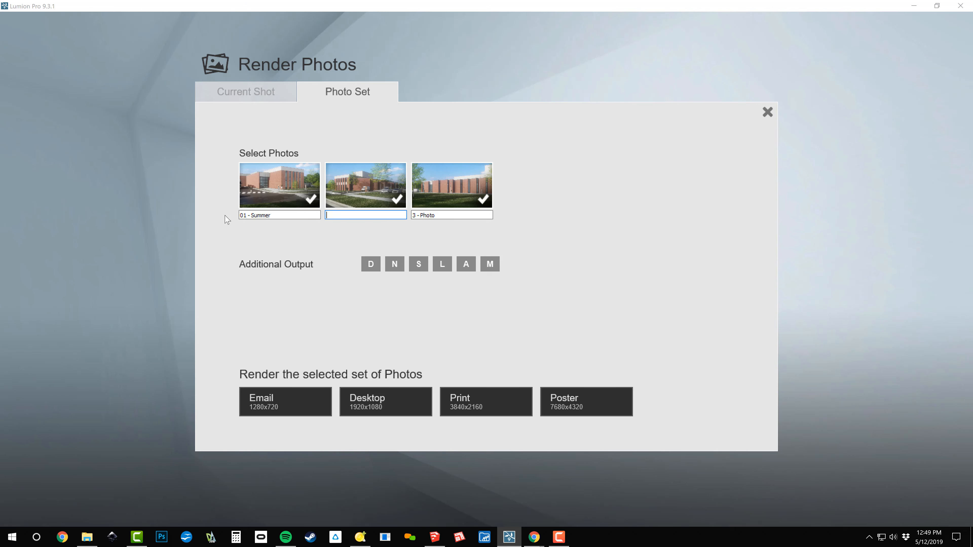
text(02 - Summer)
key(Tab)
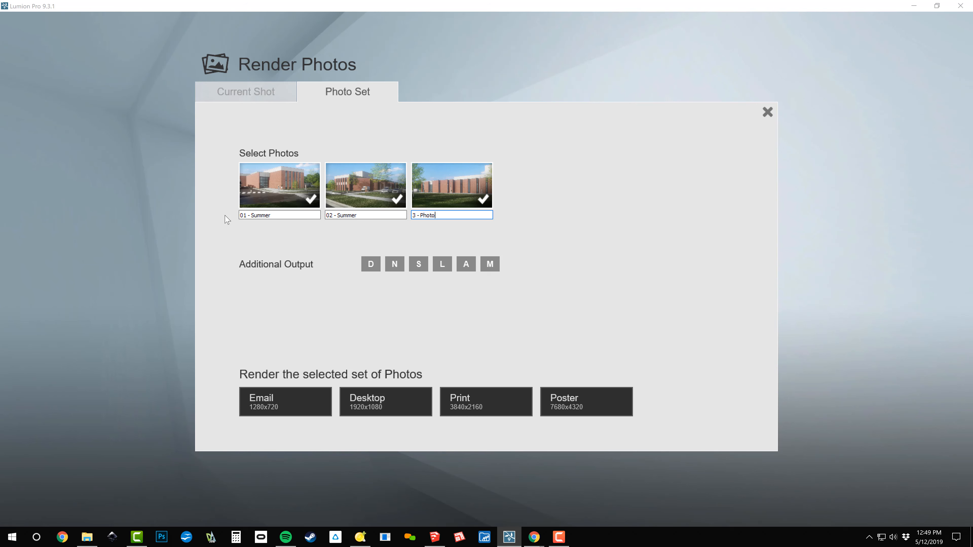
Rename the third photo in the render set as 03 - Summer.
key(BackSpace)
key(BackSpace)
key(BackSpace)
key(BackSpace)
key(BackSpace)
key(BackSpace)
key(BackSpace)
text(03 - Summer)
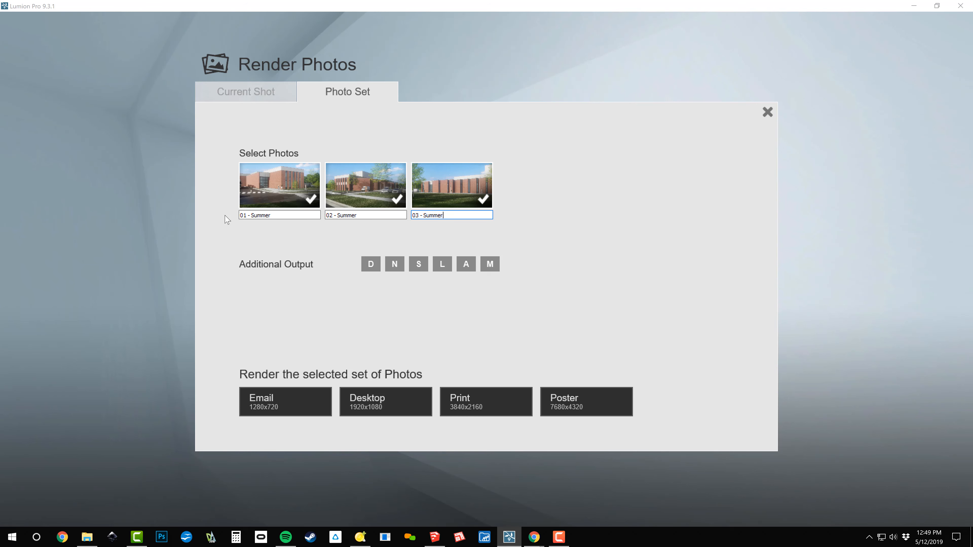